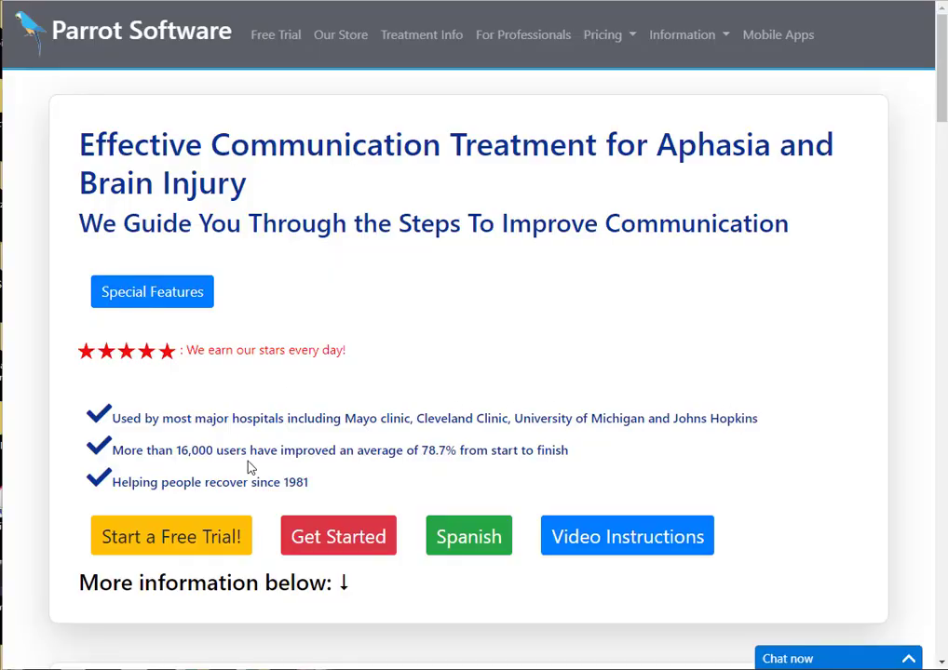
Start a free-trial sign-up and enter the first name, user name and password.
{"action": "left_click", "coordinate": [186, 544]}
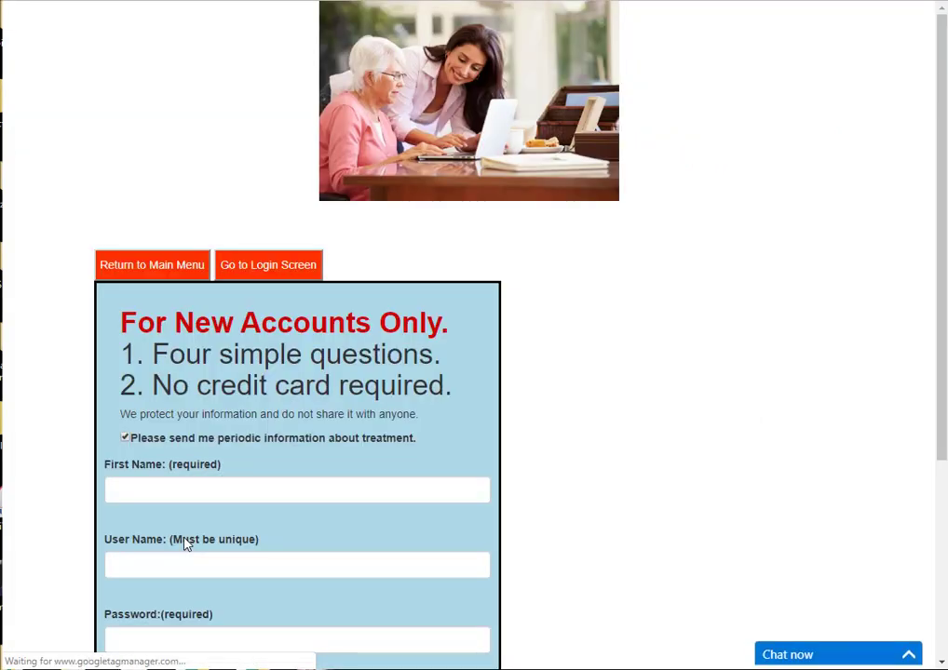
{"action": "scroll", "coordinate": [563, 394], "scroll_direction": "down", "scroll_amount": 2}
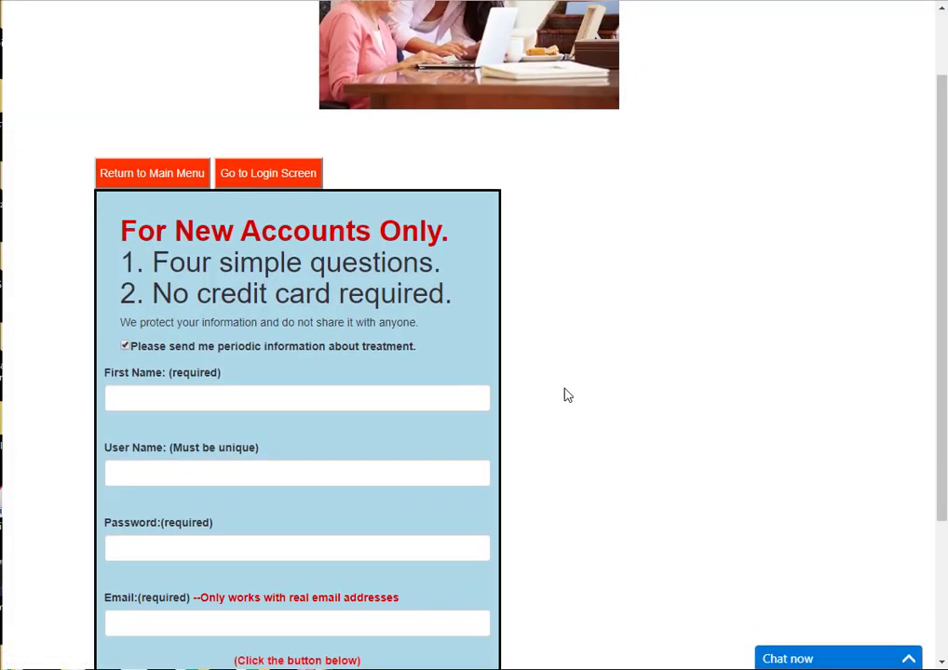
{"action": "left_click", "coordinate": [148, 330]}
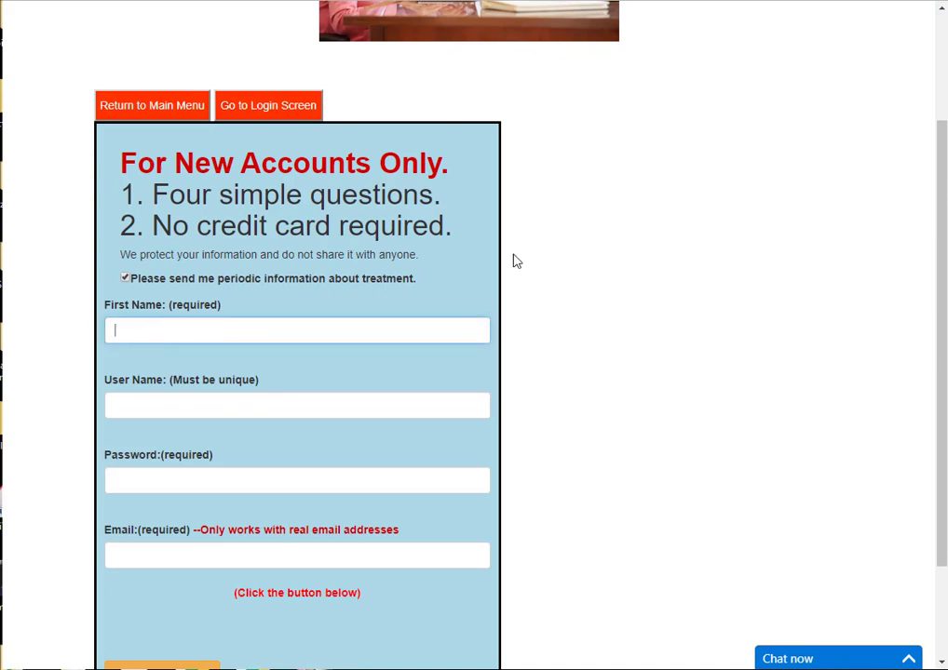
{"action": "key", "text": "Tab"}
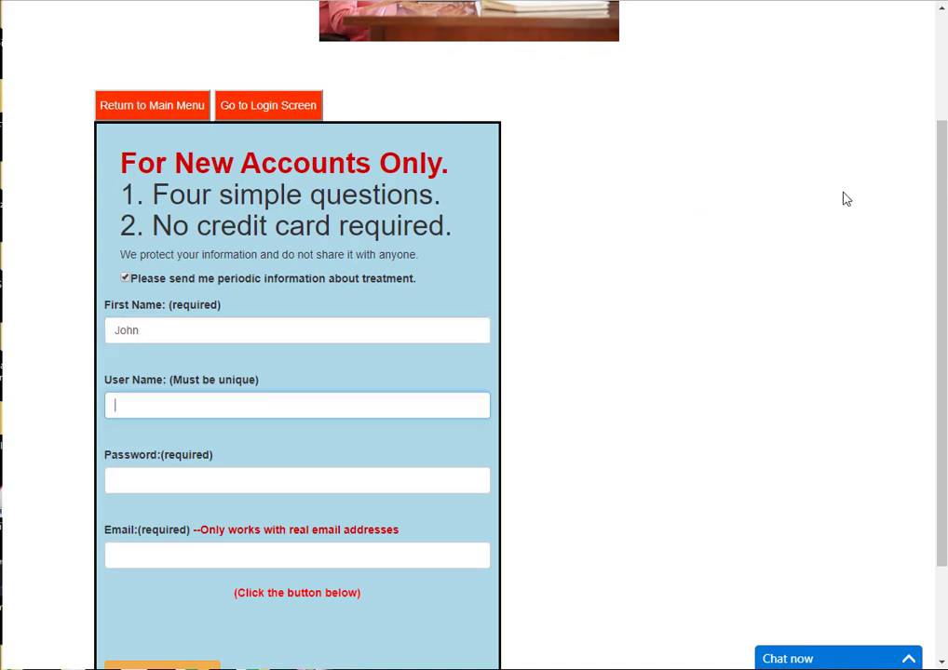
{"action": "key", "text": "Tab"}
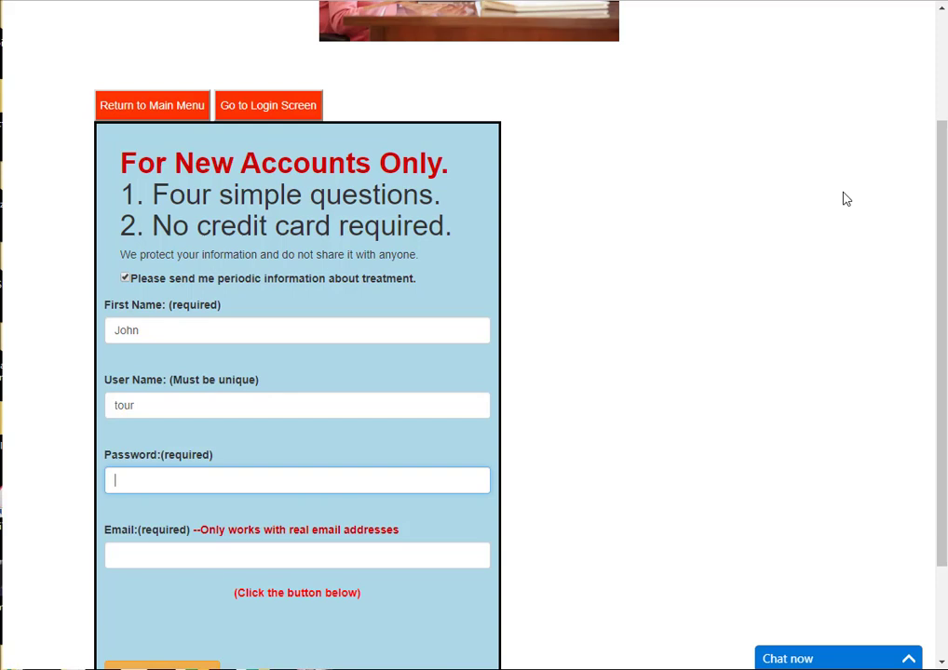
Enter the contact e-mail address and submit the new-account form.
{"action": "left_click", "coordinate": [160, 553]}
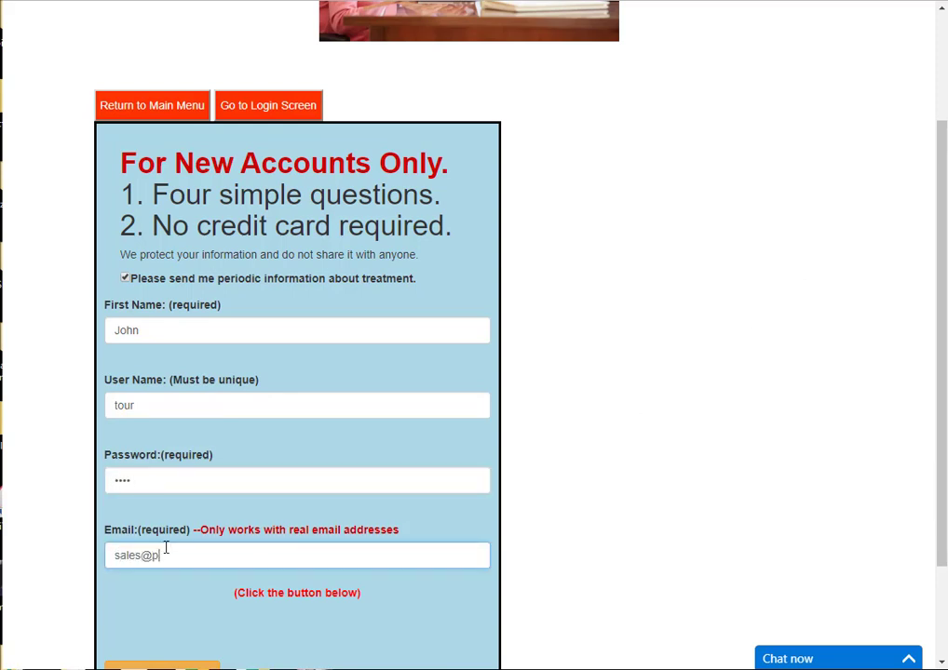
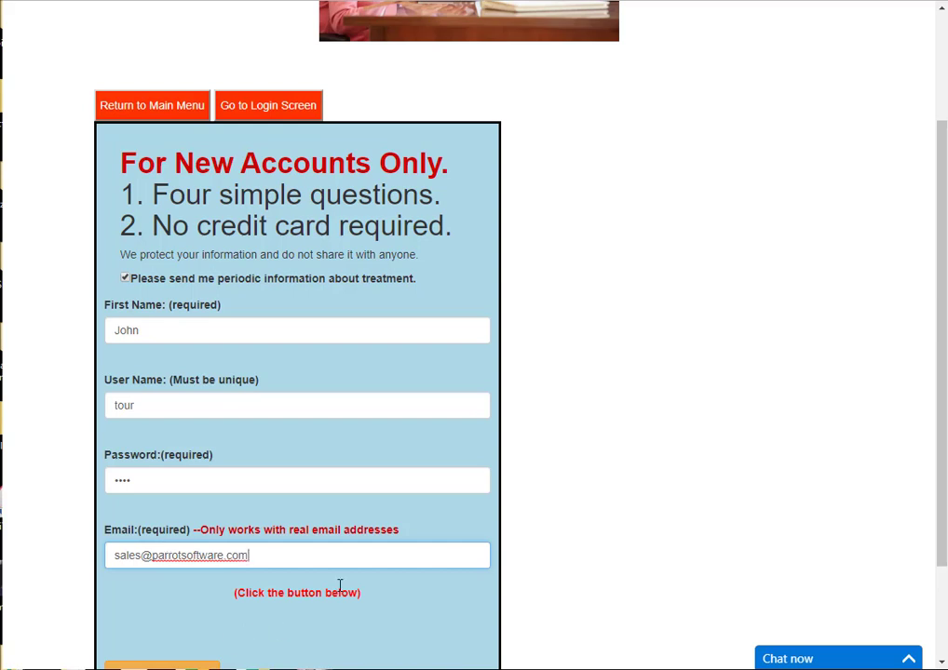
{"action": "scroll", "coordinate": [340, 586], "scroll_direction": "down", "scroll_amount": 2}
{"action": "left_click", "coordinate": [160, 544]}
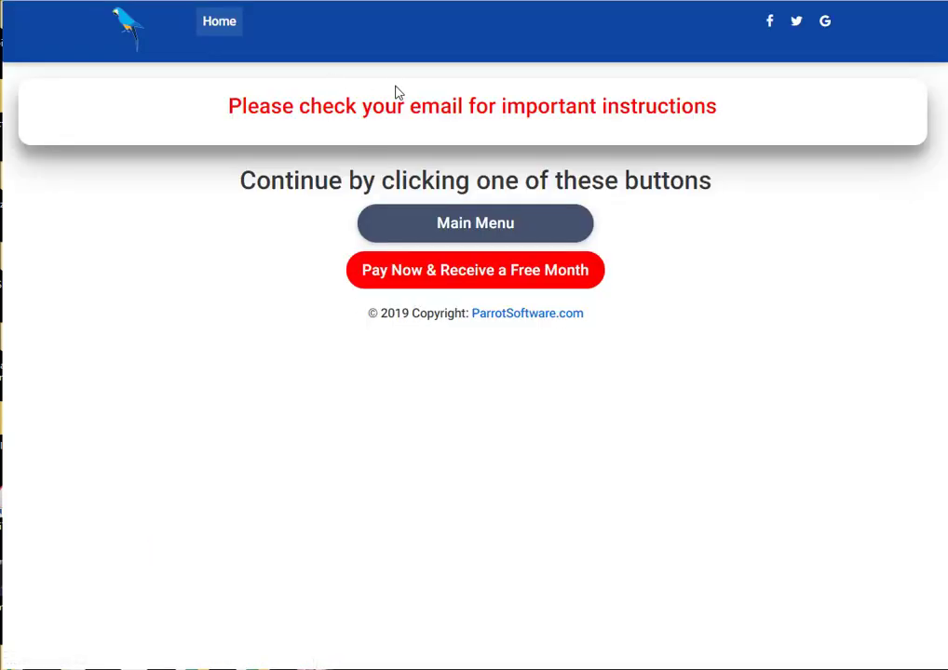
Go from the check-your-email page to the subscription Main Menu and highlight the beginner option's description.
{"action": "left_click_drag", "start_coordinate": [229, 115], "coordinate": [726, 119]}
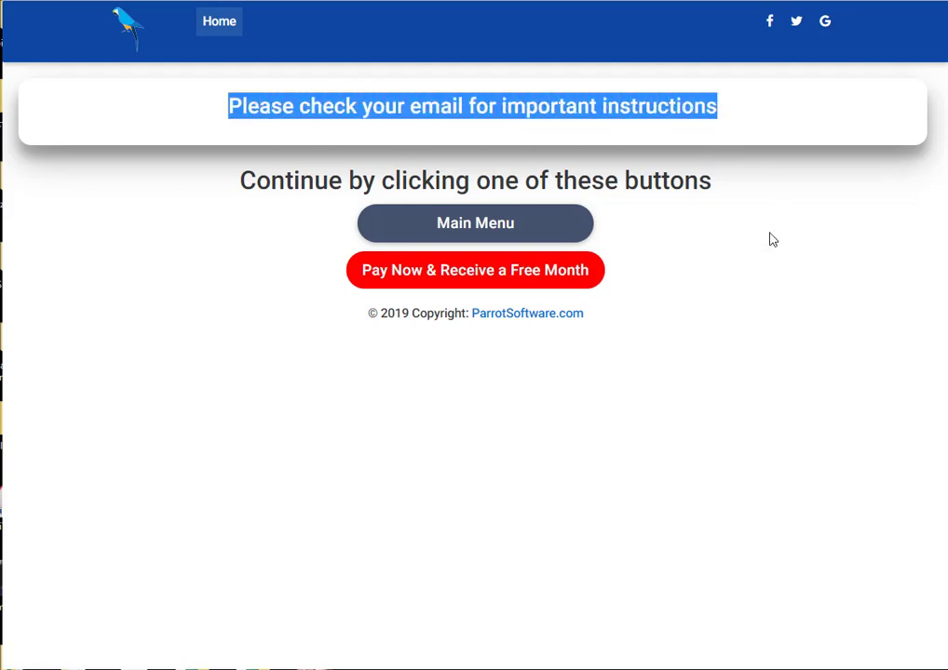
{"action": "left_click", "coordinate": [491, 227]}
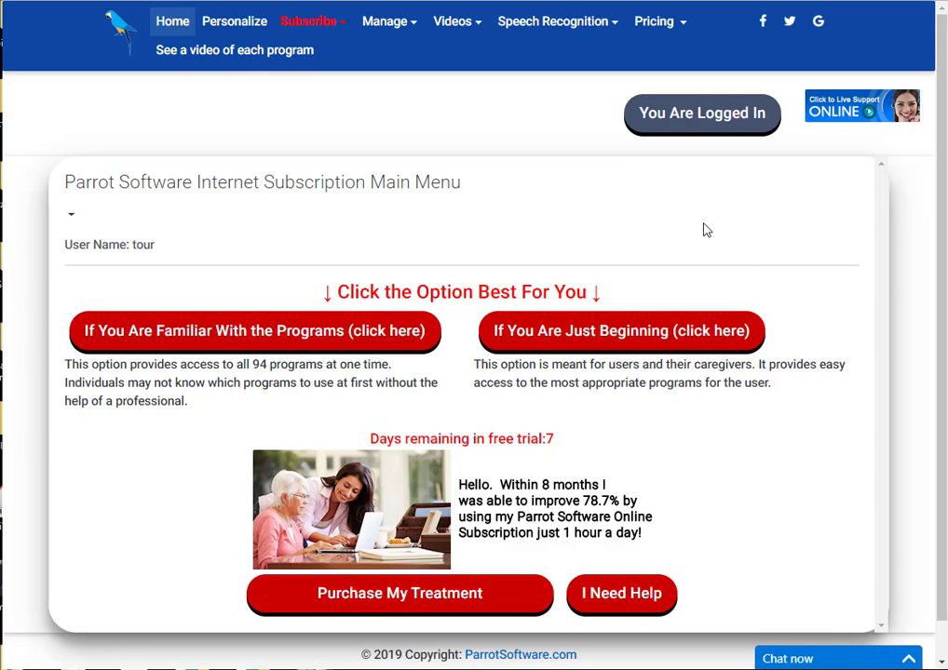
{"action": "left_click_drag", "start_coordinate": [471, 365], "coordinate": [882, 466]}
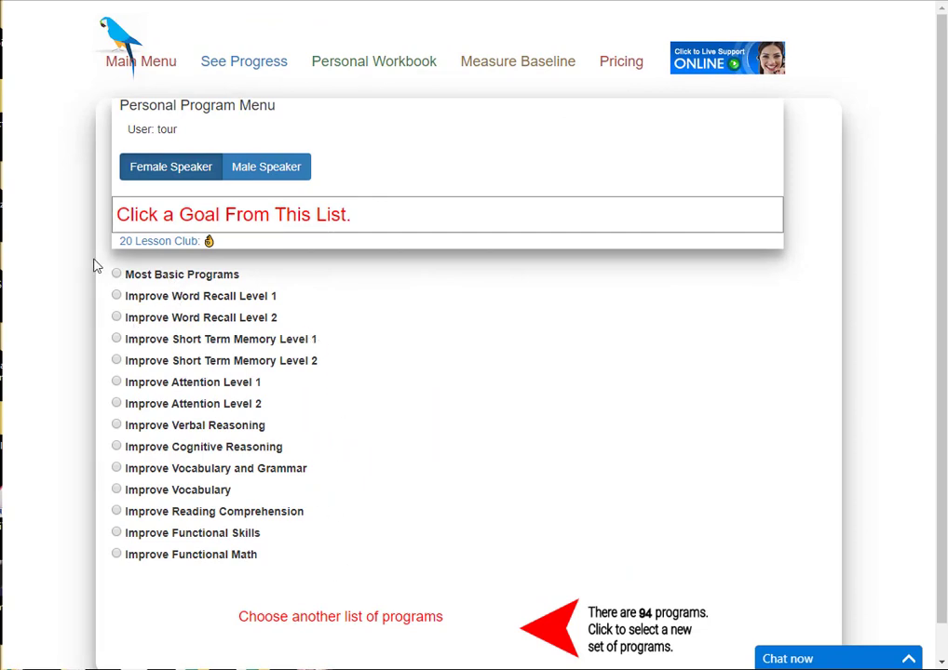
Choose the Most Basic Programs goal from the beginner list.
{"action": "left_click", "coordinate": [119, 274]}
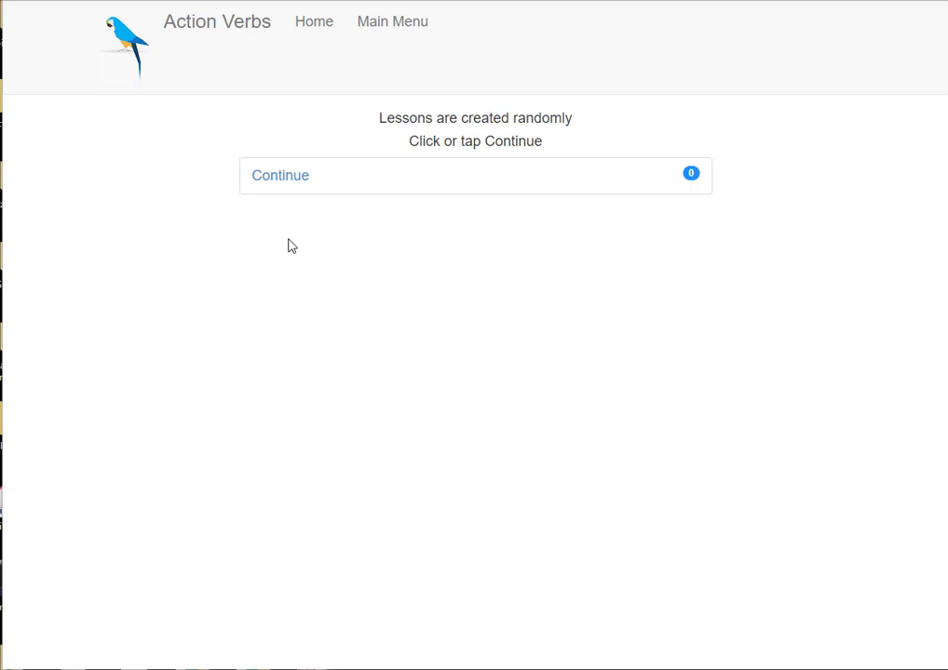
Run the Action Verbs lesson, answering the mopping, playing and carrying items, then end it.
{"action": "left_click", "coordinate": [282, 179]}
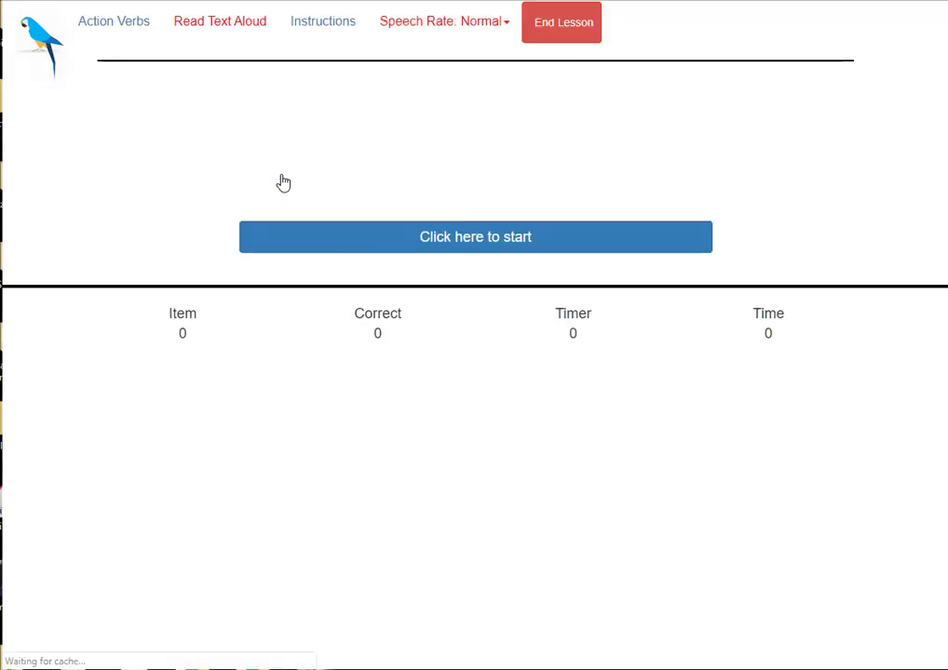
{"action": "left_click", "coordinate": [502, 242]}
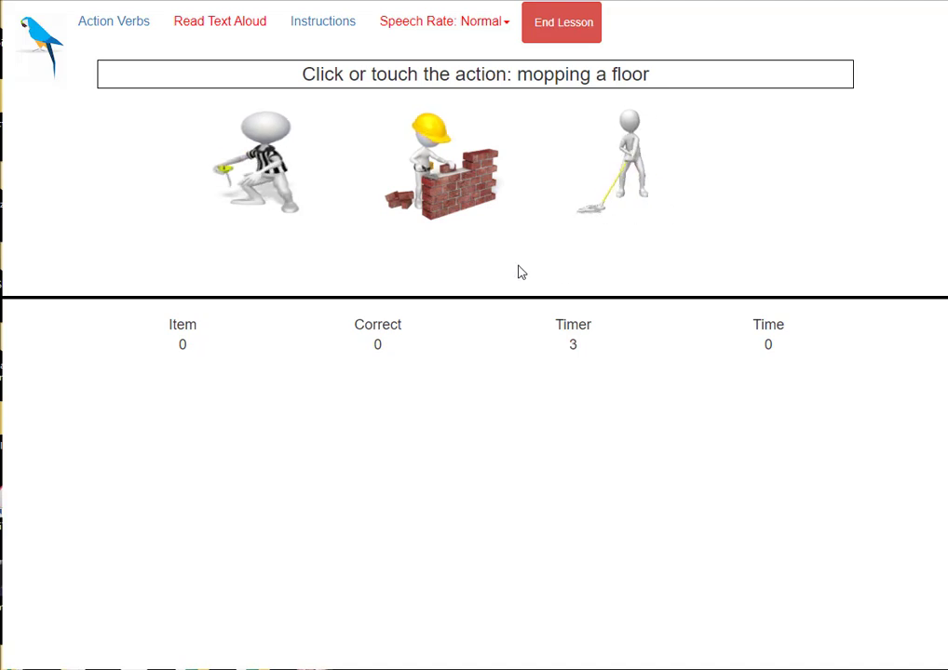
{"action": "left_click", "coordinate": [635, 157]}
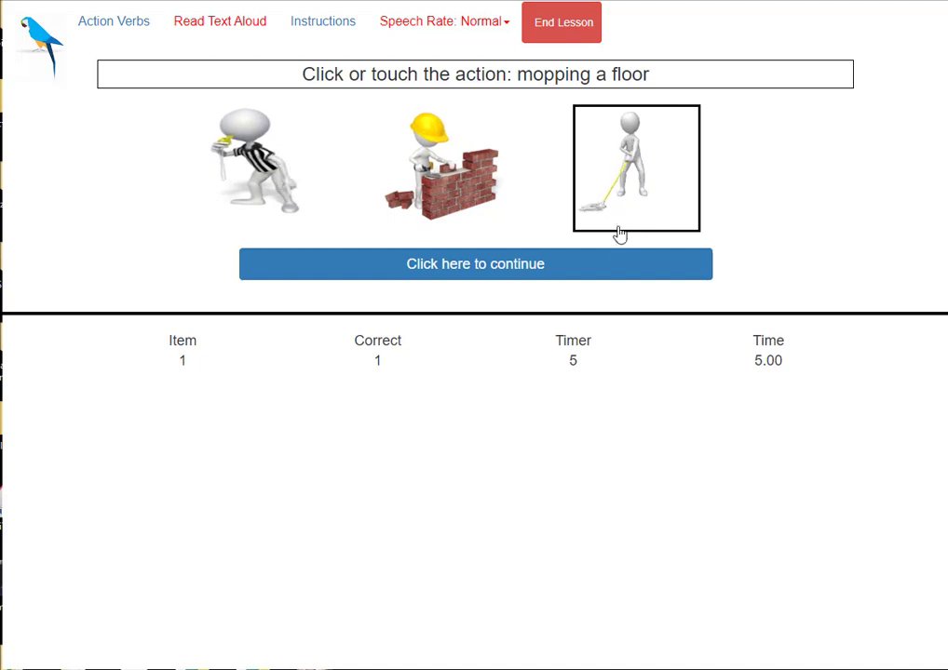
{"action": "left_click", "coordinate": [475, 265]}
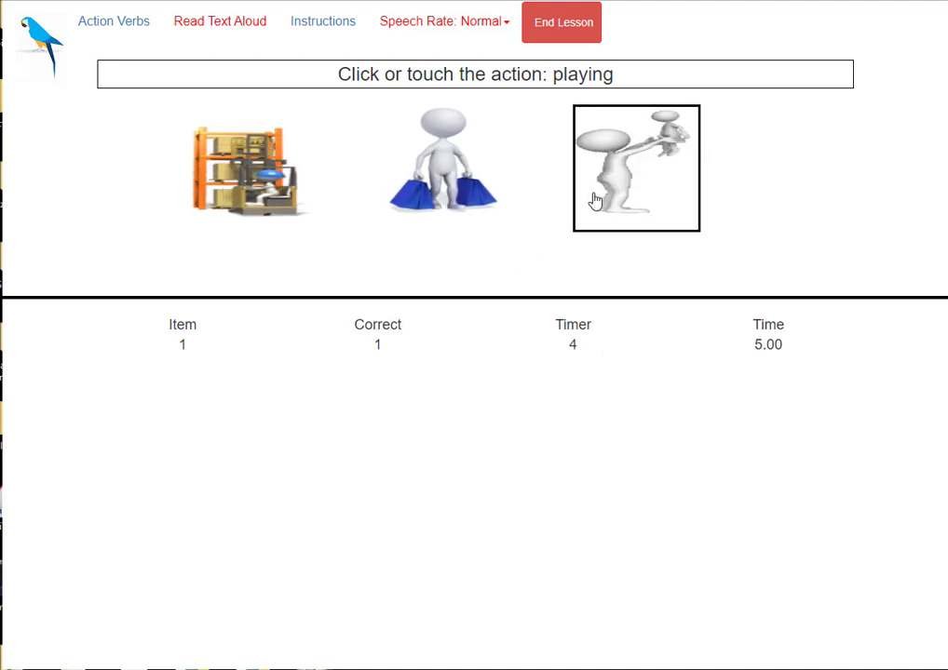
{"action": "left_click", "coordinate": [623, 167]}
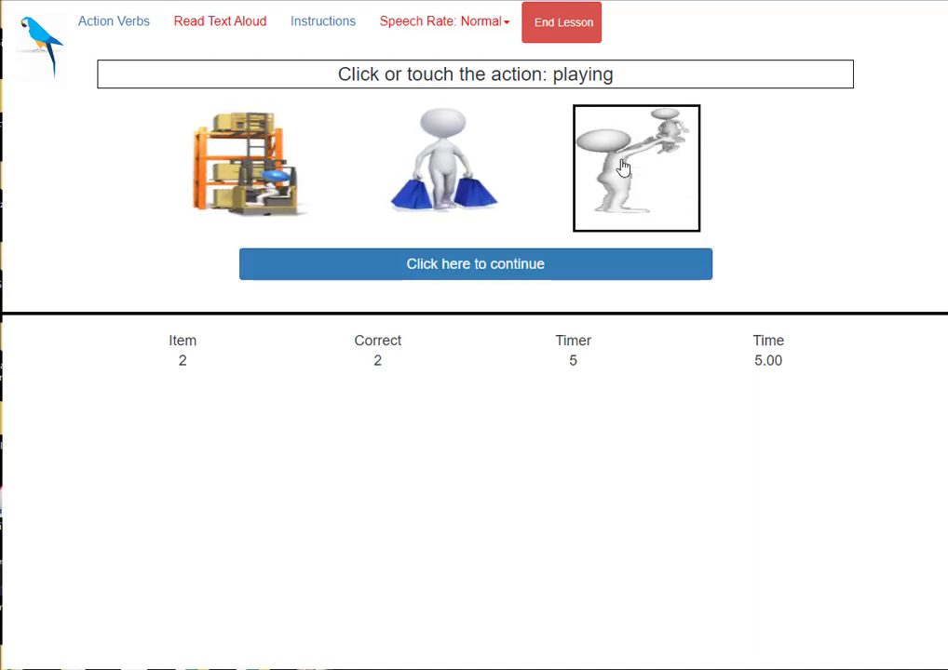
{"action": "left_click", "coordinate": [491, 270]}
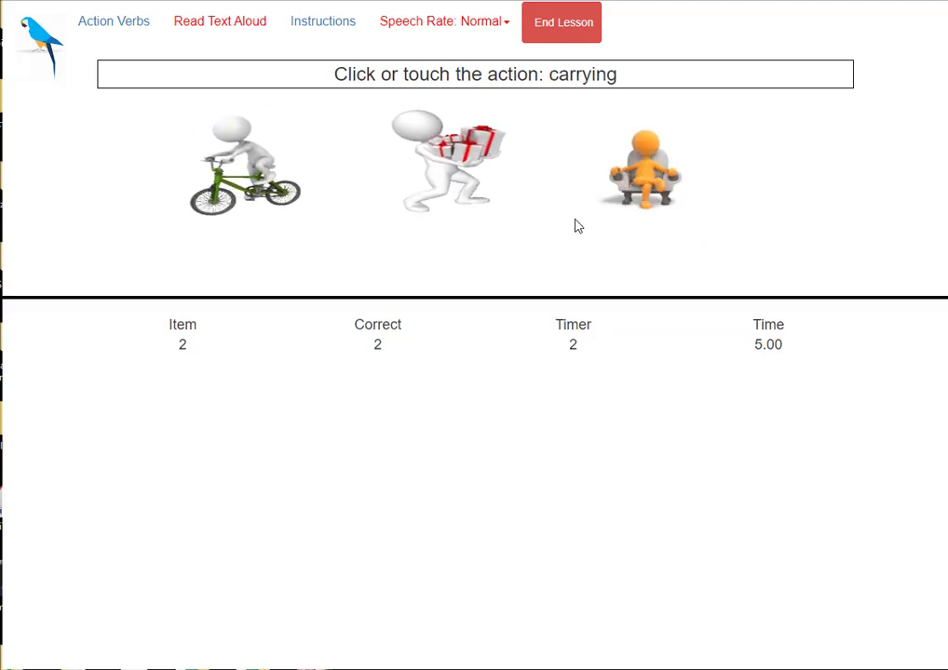
{"action": "left_click", "coordinate": [644, 166]}
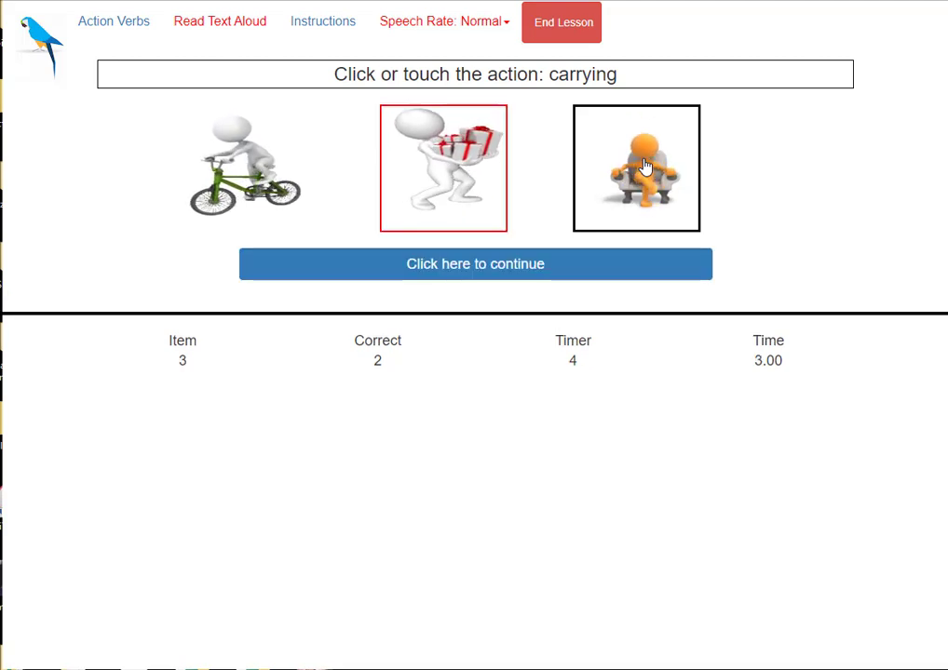
{"action": "left_click", "coordinate": [563, 25]}
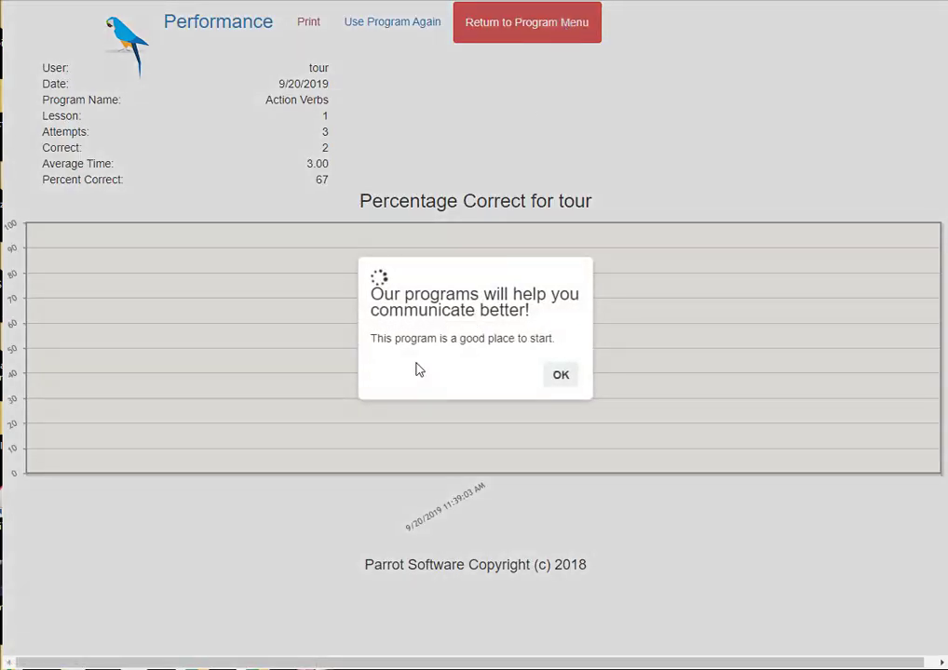
Dismiss the encouragement popup and return from the 67% performance page to the program menu.
{"action": "left_click", "coordinate": [558, 379]}
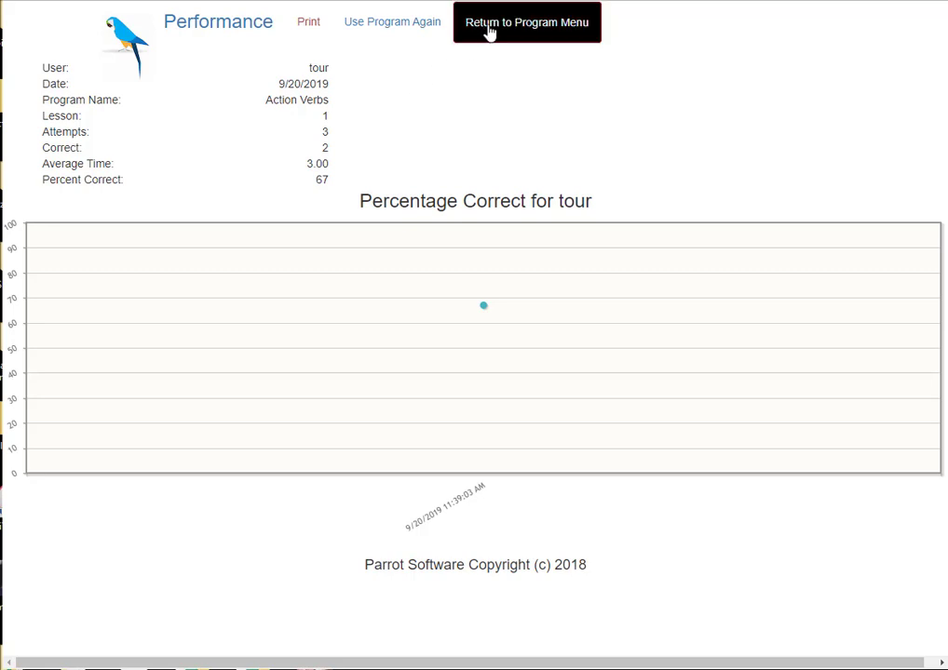
{"action": "left_click", "coordinate": [547, 24]}
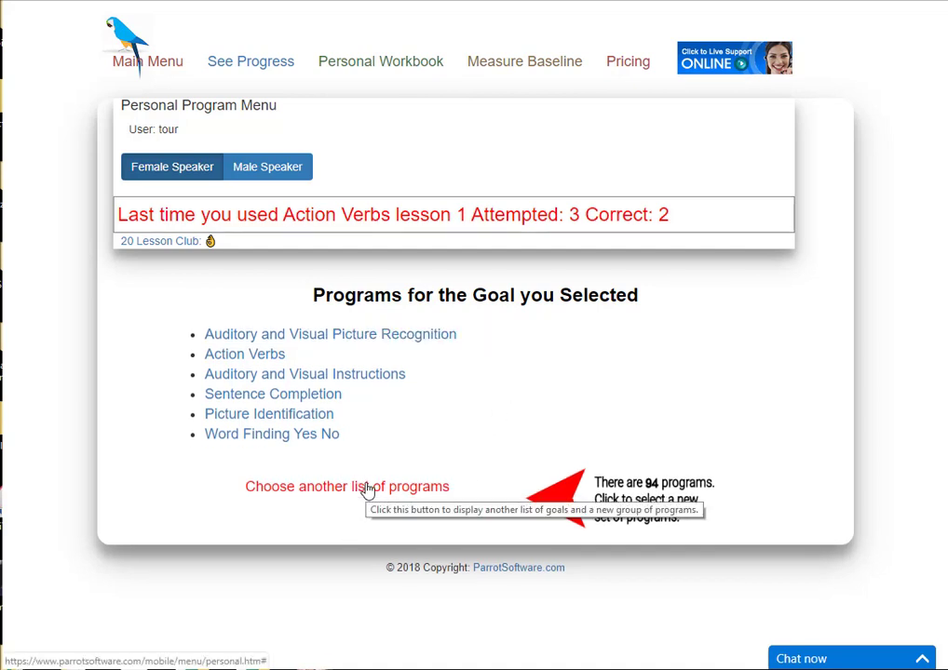
Browse the Short Term Memory Level 1 and Cognitive Reasoning program lists, then return to Main Menu.
{"action": "left_click", "coordinate": [368, 488]}
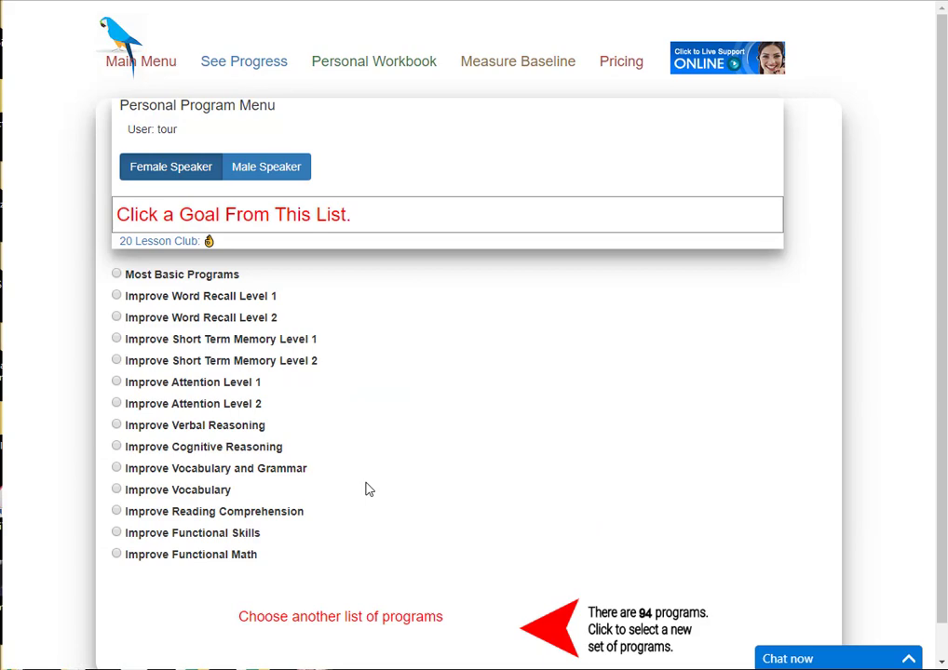
{"action": "left_click", "coordinate": [157, 341]}
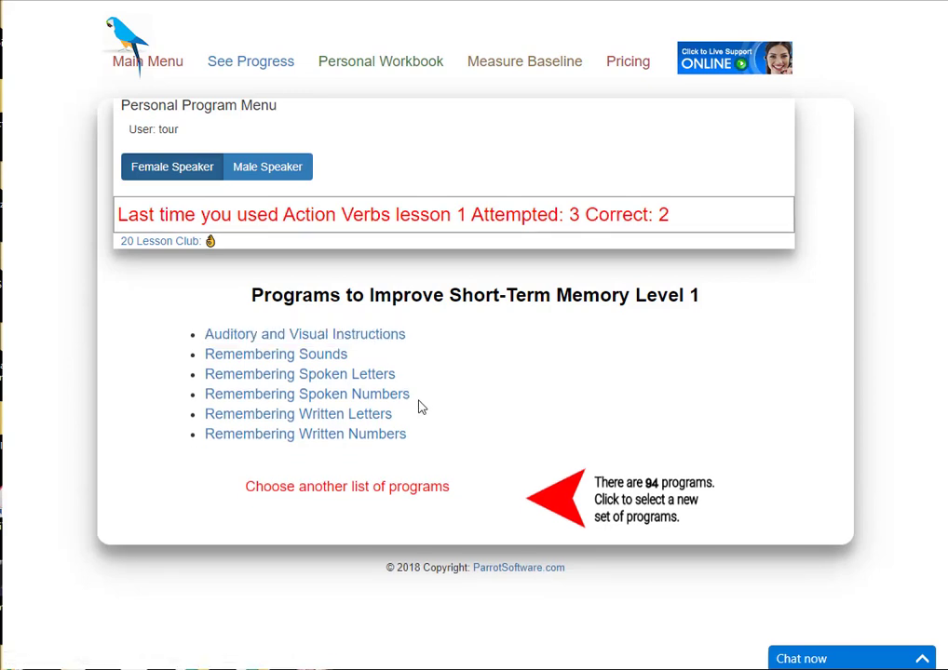
{"action": "left_click", "coordinate": [333, 488]}
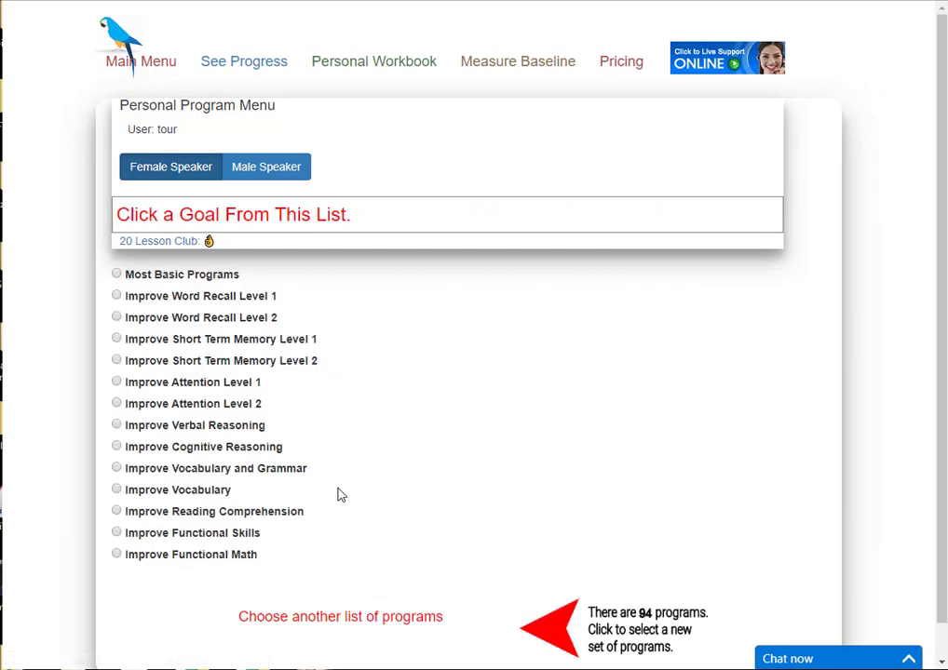
{"action": "left_click", "coordinate": [171, 451]}
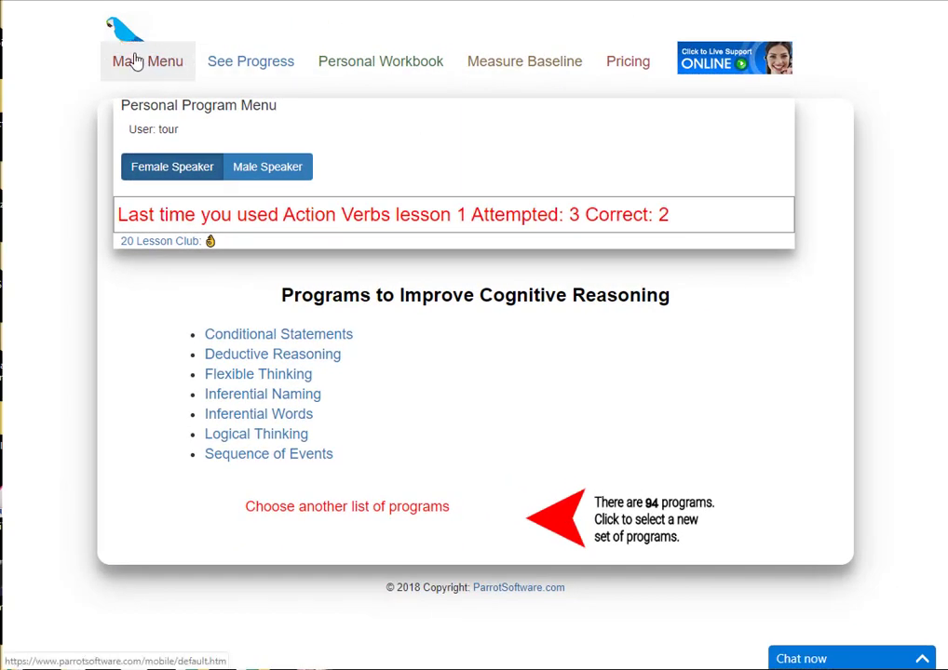
{"action": "left_click", "coordinate": [138, 61]}
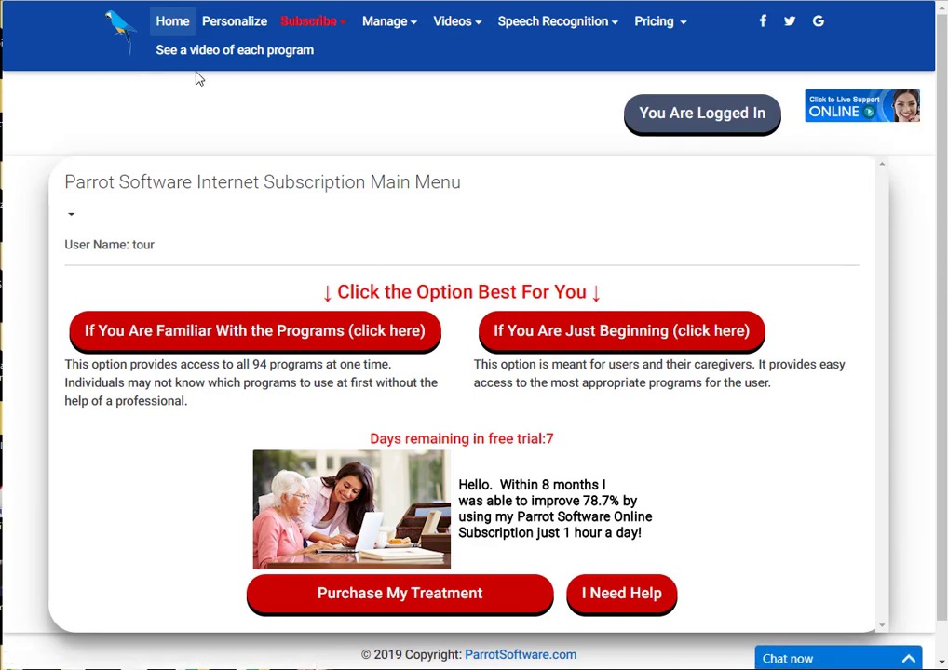
Open the full program menu, expand Cognitive Reasoning and open Cause and Effect.
{"action": "left_click", "coordinate": [270, 339]}
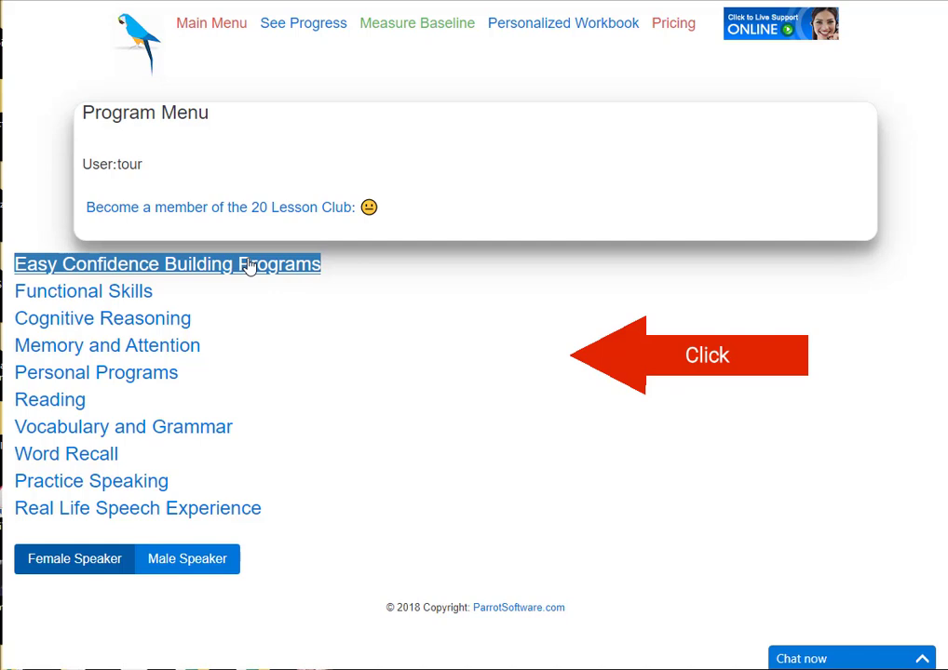
{"action": "left_click", "coordinate": [159, 319]}
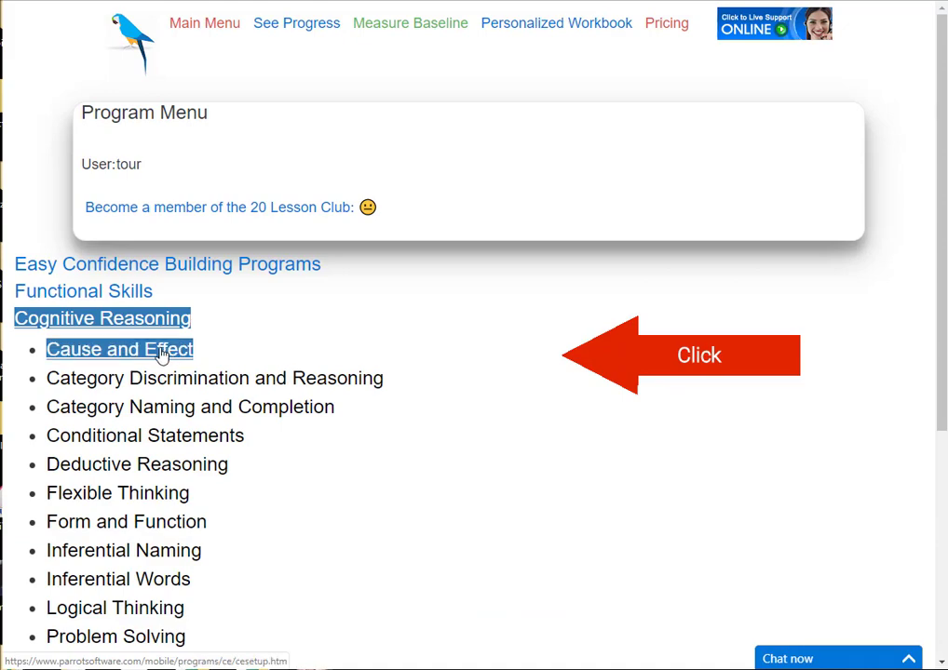
{"action": "left_click", "coordinate": [161, 353]}
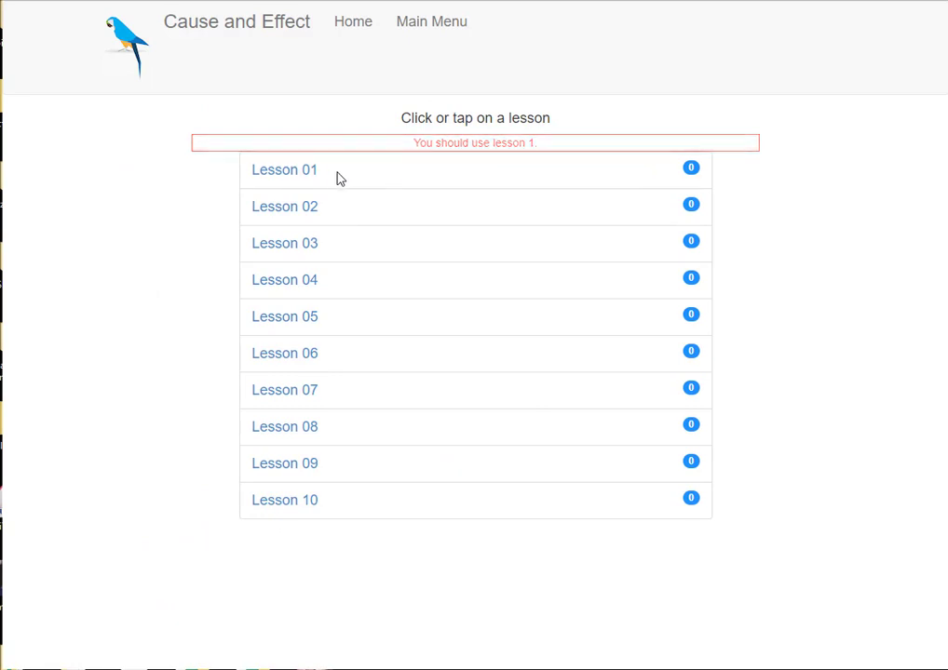
Answer Lesson 01: mayonnaise spoils, soda goes flat, unpicked fruit ripens, rots and falls; then end it.
{"action": "left_click", "coordinate": [296, 174]}
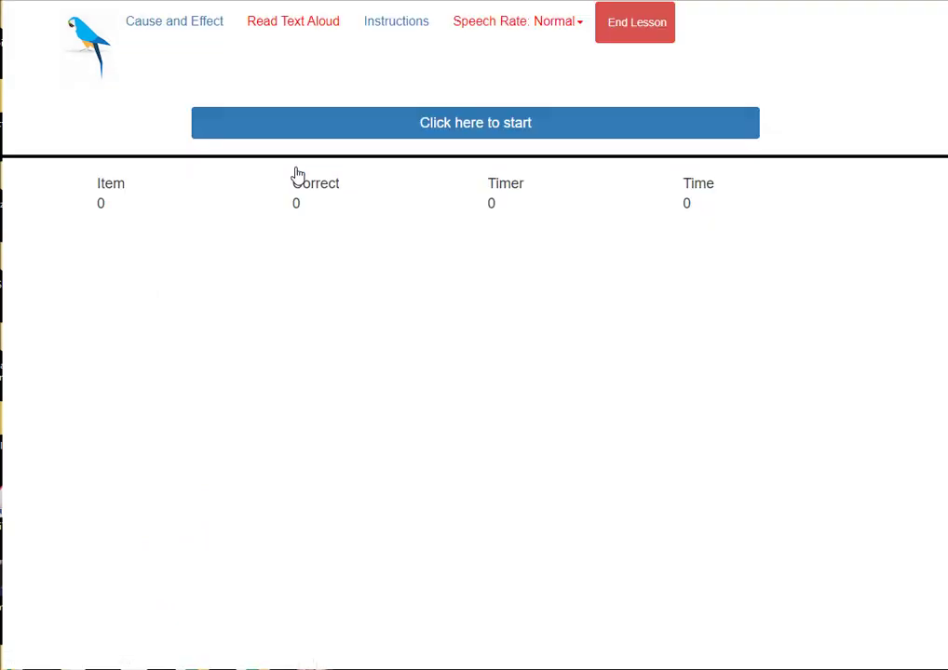
{"action": "left_click", "coordinate": [491, 123]}
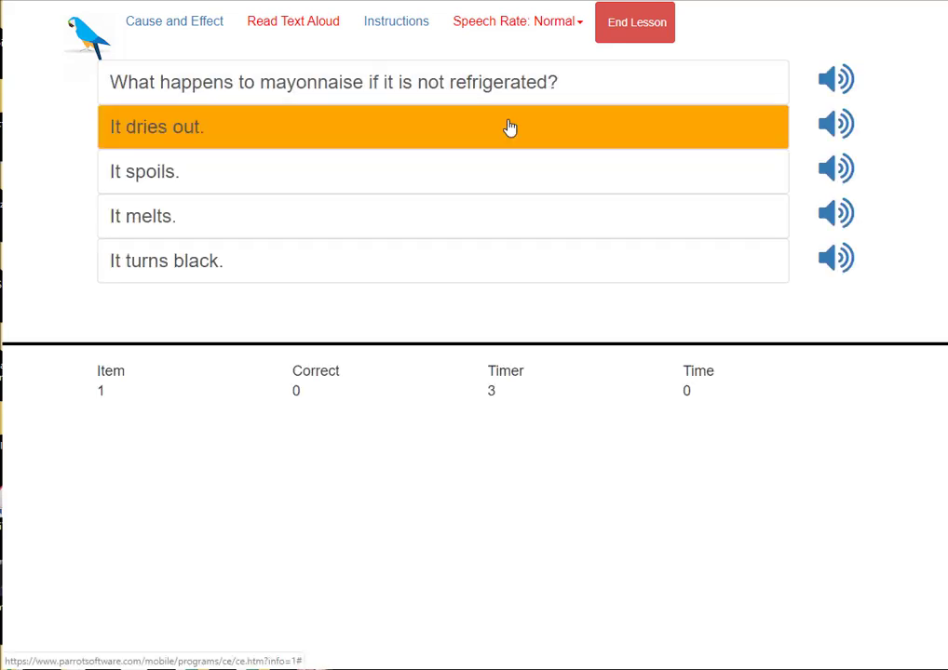
{"action": "left_click", "coordinate": [145, 179]}
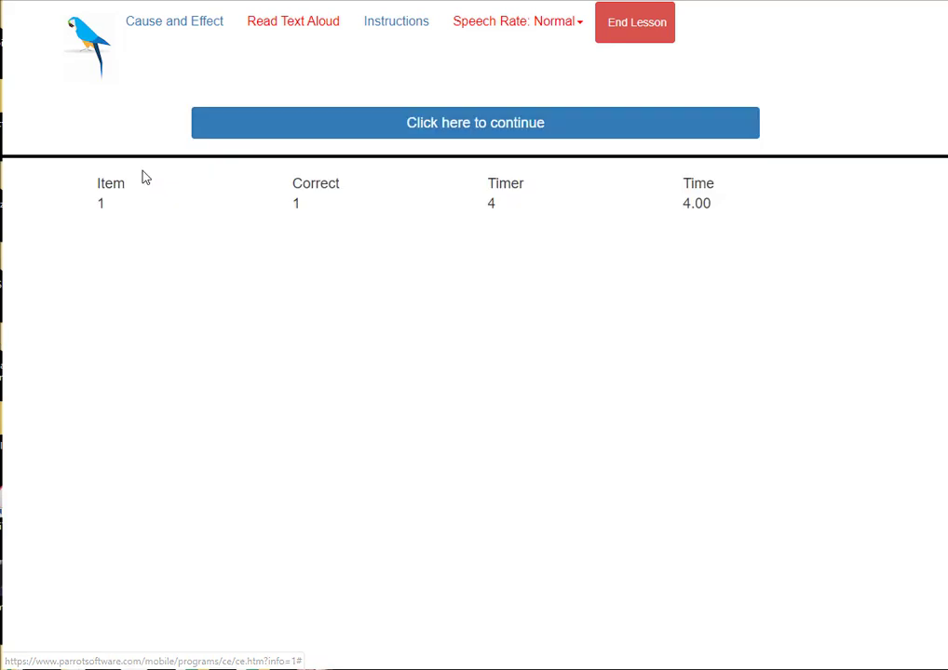
{"action": "left_click", "coordinate": [442, 126]}
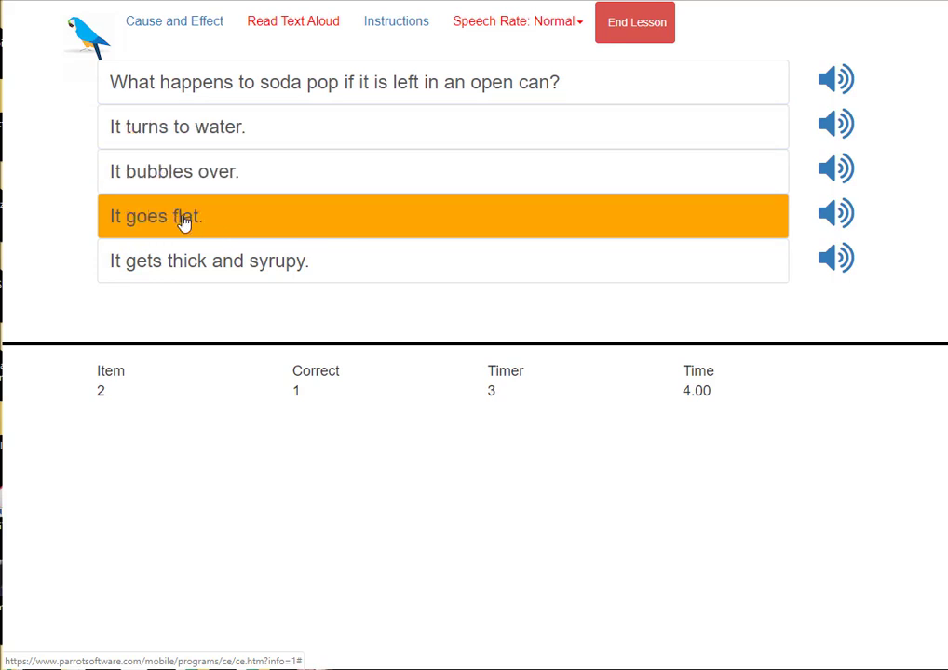
{"action": "left_click", "coordinate": [174, 220]}
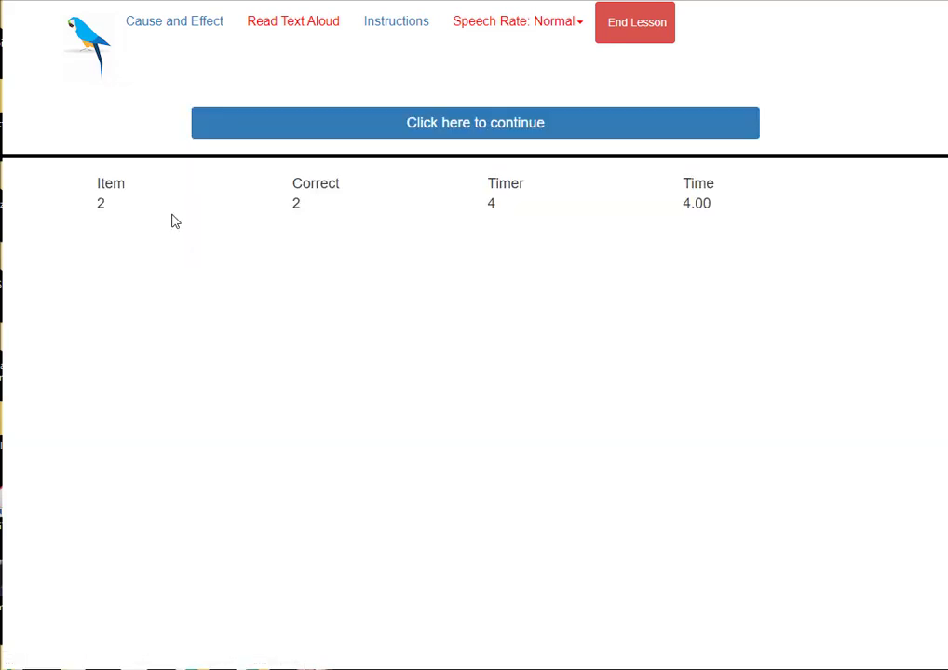
{"action": "left_click", "coordinate": [555, 123]}
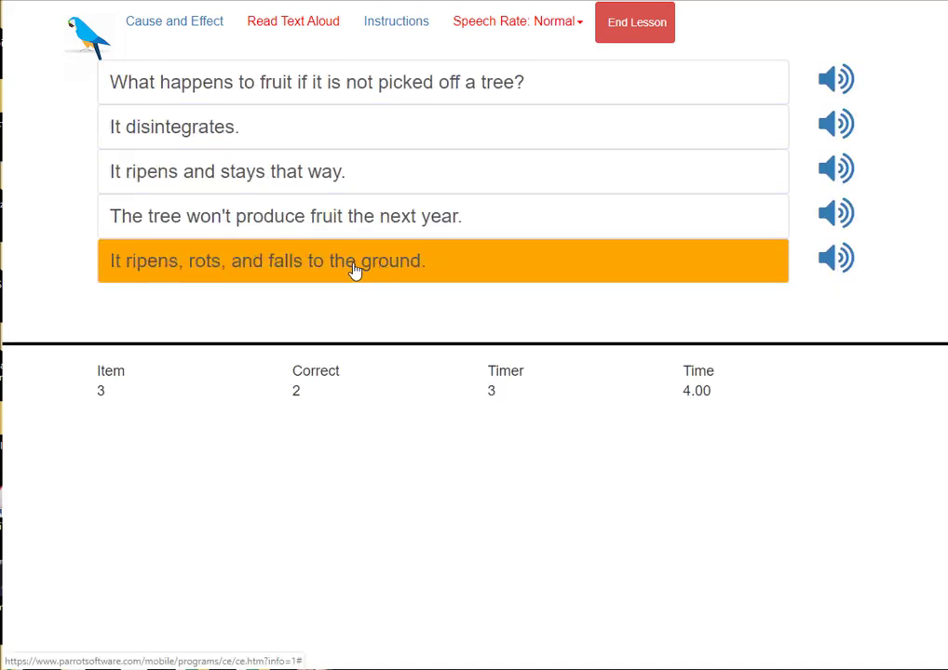
{"action": "left_click", "coordinate": [353, 270]}
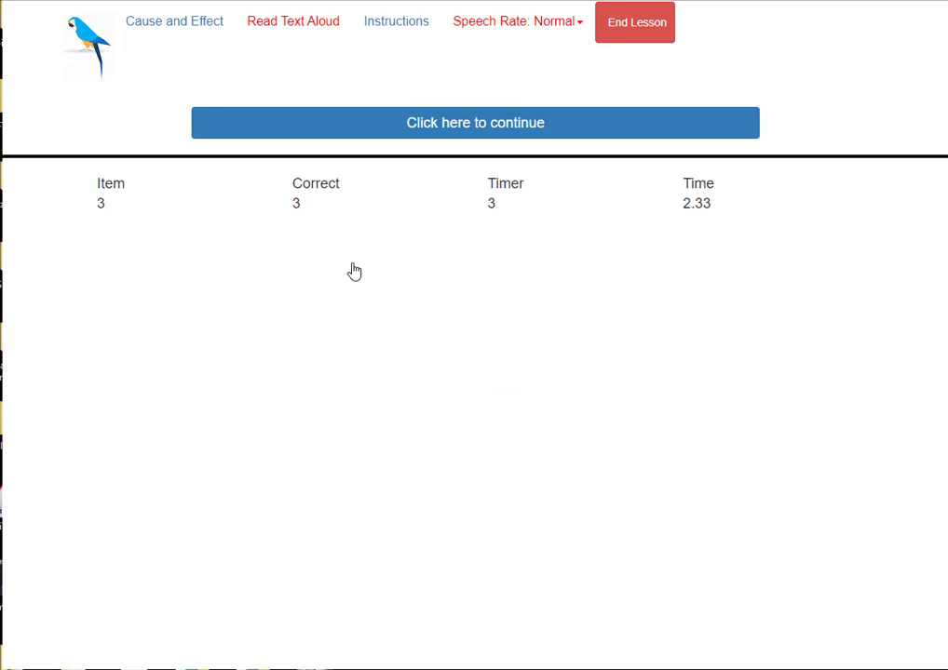
{"action": "left_click", "coordinate": [635, 28]}
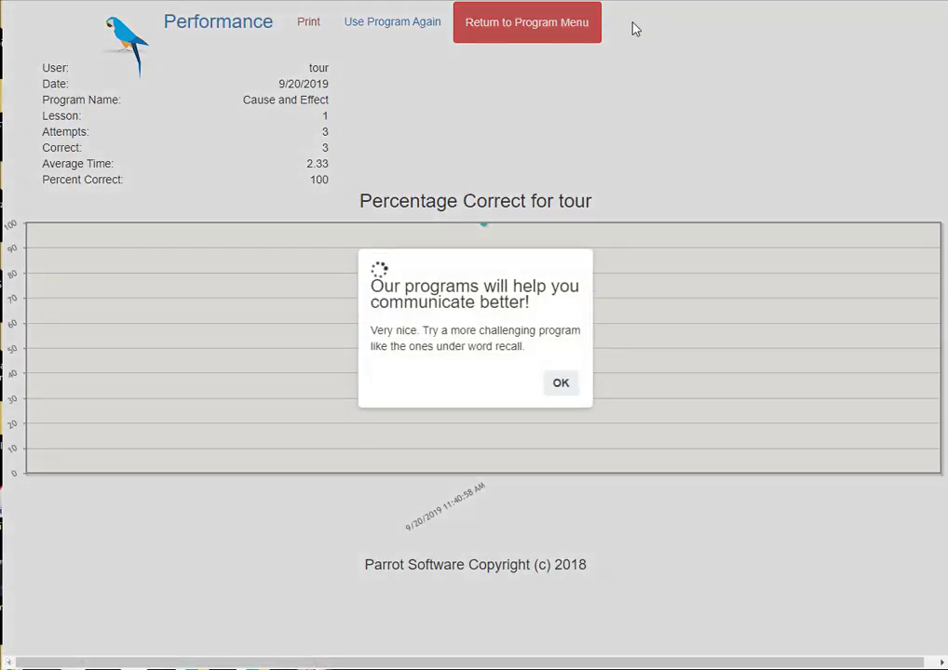
Dismiss the results popup and return to the Program Menu.
{"action": "left_click", "coordinate": [560, 386]}
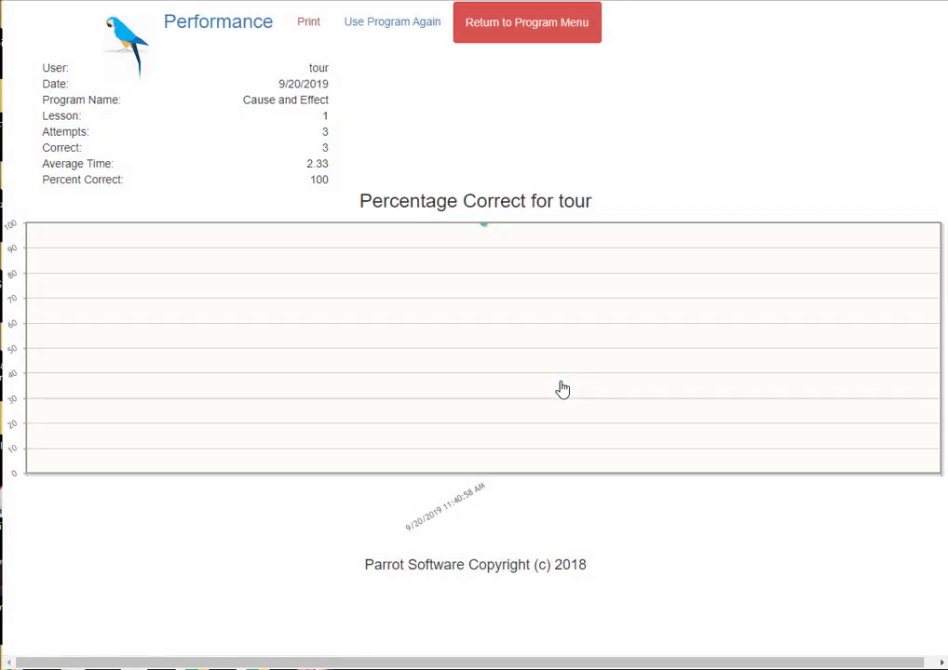
{"action": "left_click", "coordinate": [535, 28]}
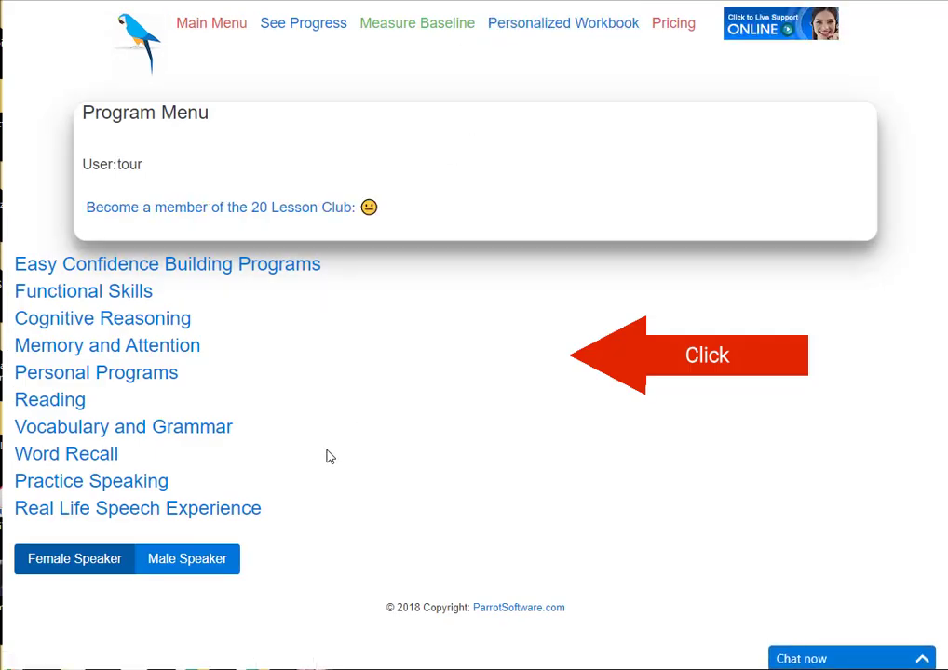
Expand Vocabulary and Grammar and open Definitions Lesson 01.
{"action": "left_click", "coordinate": [104, 433]}
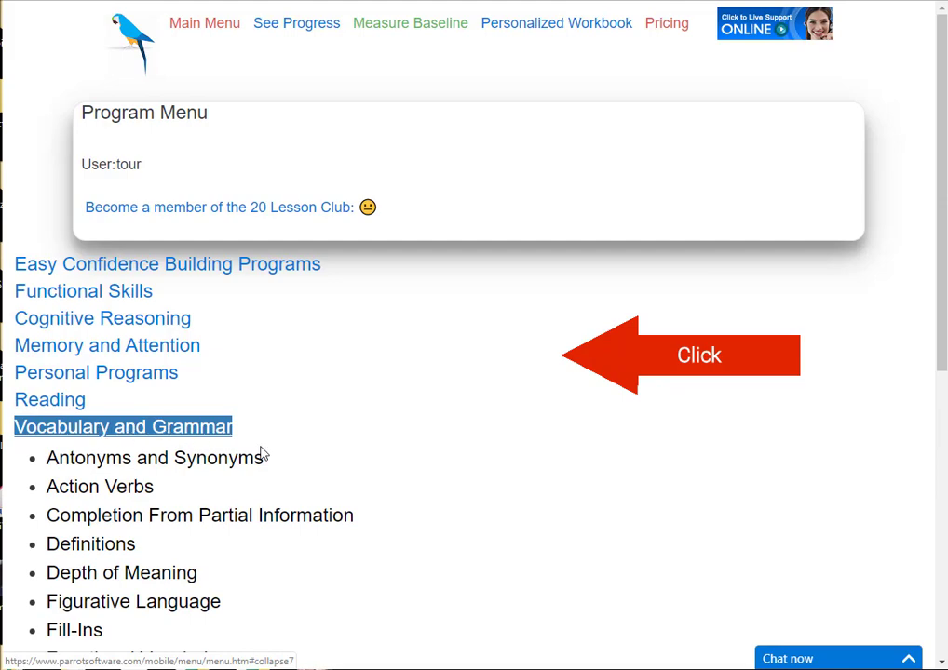
{"action": "scroll", "coordinate": [265, 453], "scroll_direction": "down", "scroll_amount": 1}
{"action": "scroll", "coordinate": [270, 454], "scroll_direction": "down", "scroll_amount": 1}
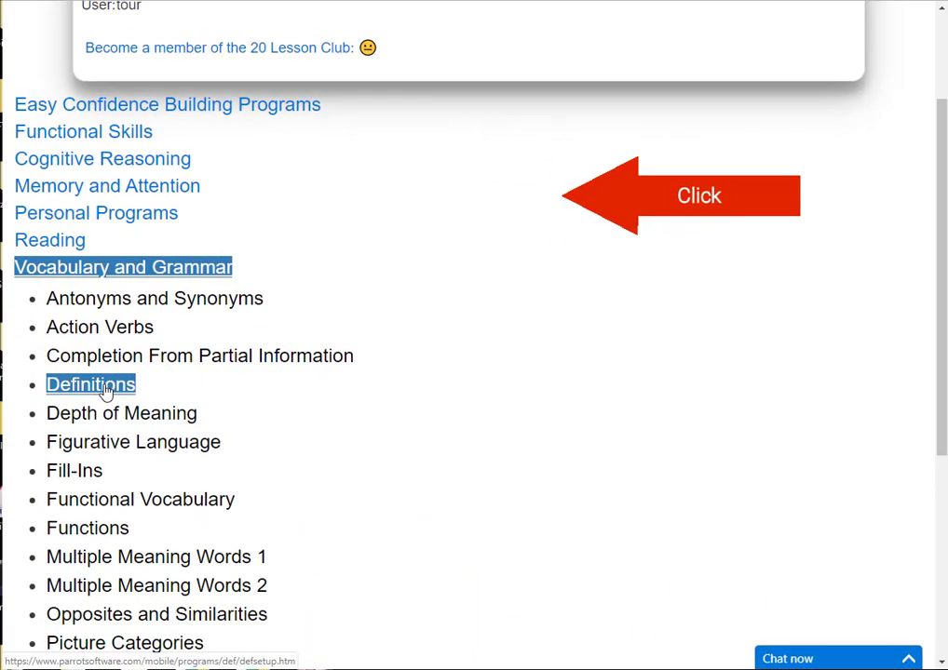
{"action": "left_click", "coordinate": [105, 392]}
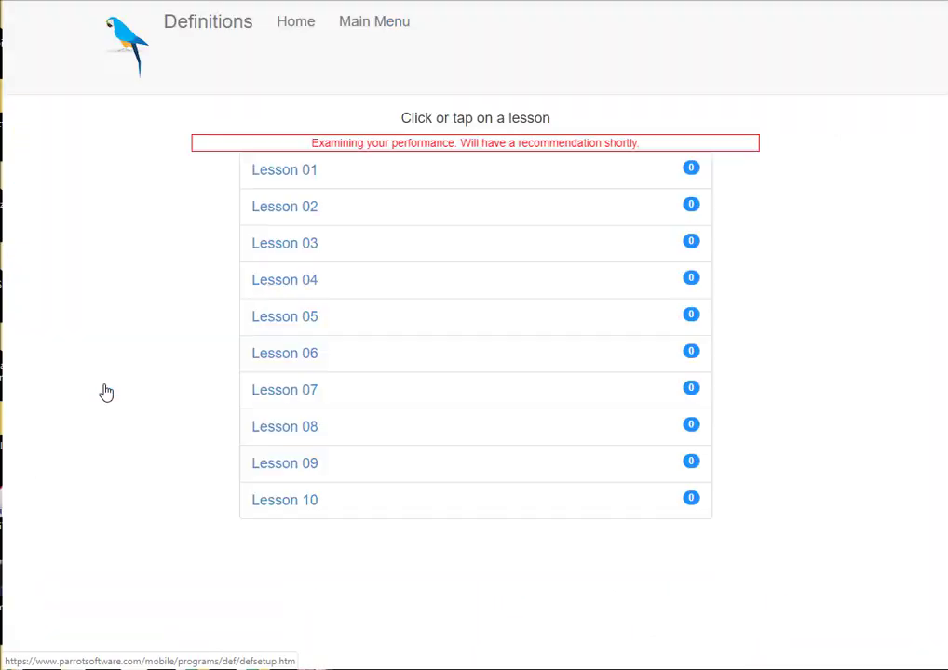
{"action": "left_click", "coordinate": [282, 172]}
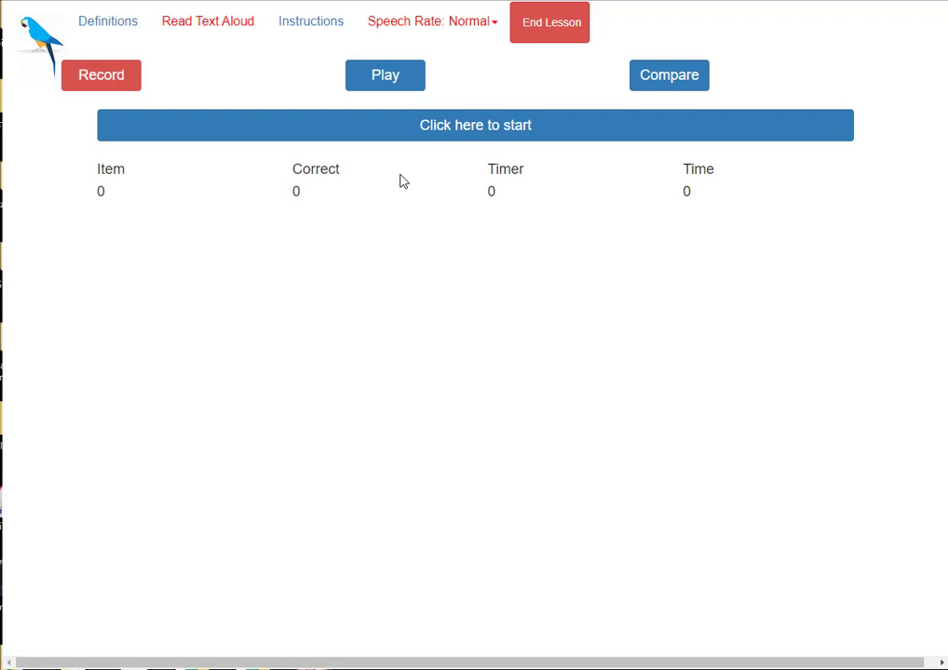
Set speech rate to Slow and answer the first item with HAIR ON THE FACE.
{"action": "left_click", "coordinate": [494, 22]}
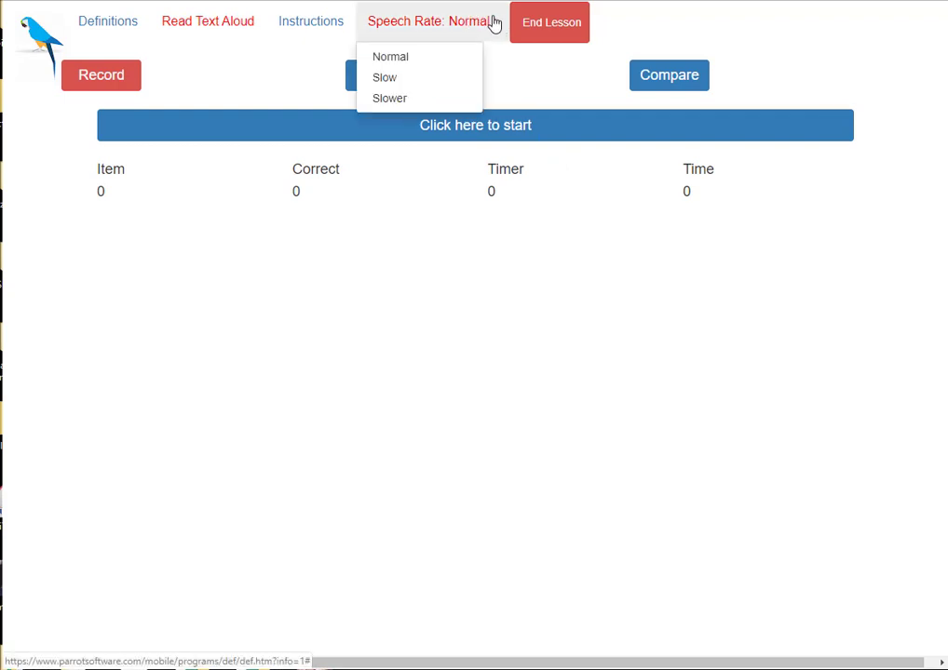
{"action": "left_click", "coordinate": [385, 78]}
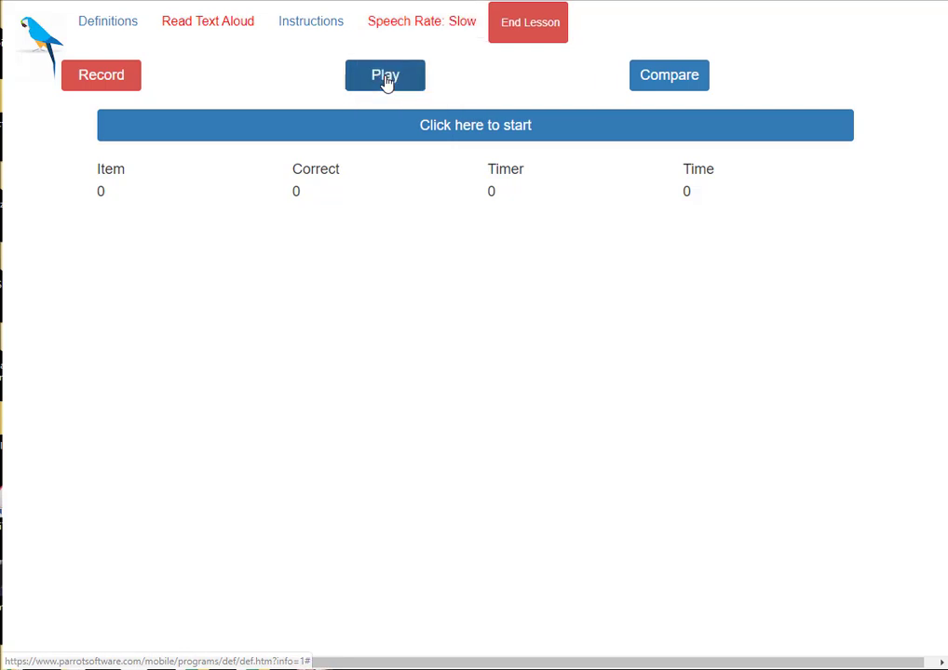
{"action": "left_click", "coordinate": [507, 132]}
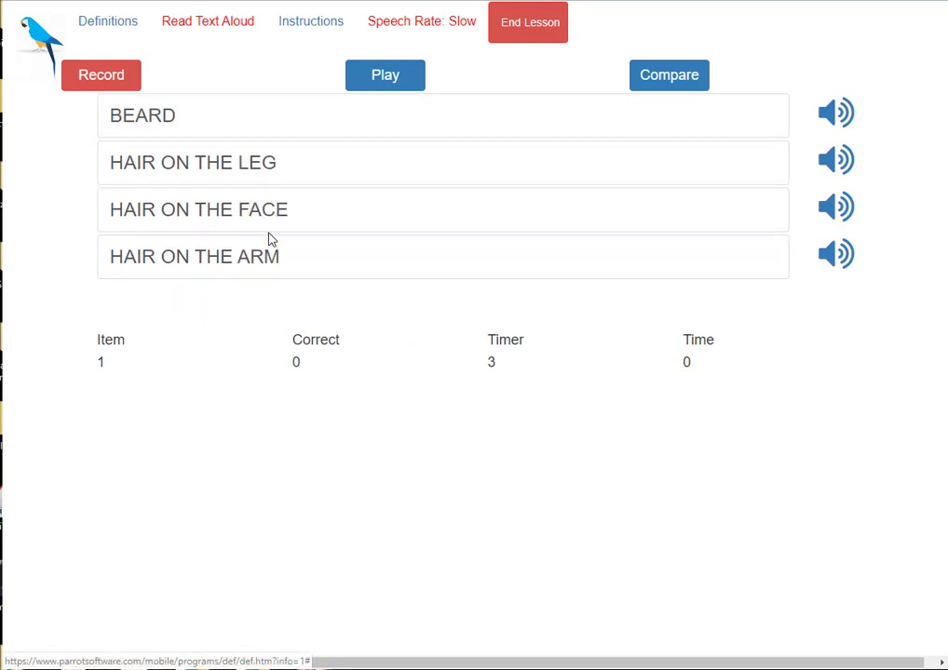
{"action": "left_click", "coordinate": [276, 193]}
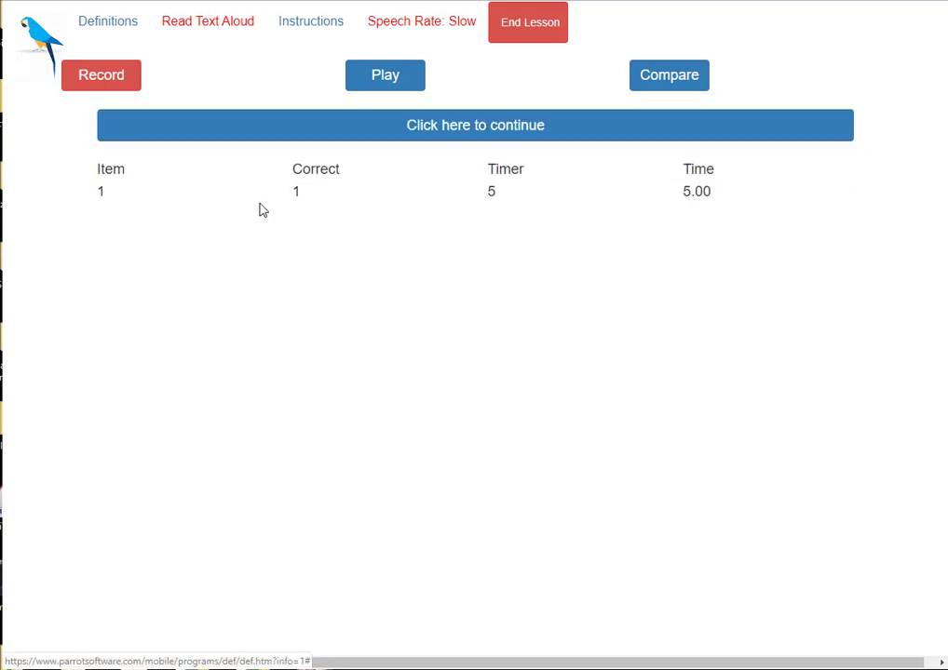
Switch to Slower, match SURPRISE to UNEXPECTED EVENT, then restore Normal speech rate.
{"action": "left_click", "coordinate": [466, 25]}
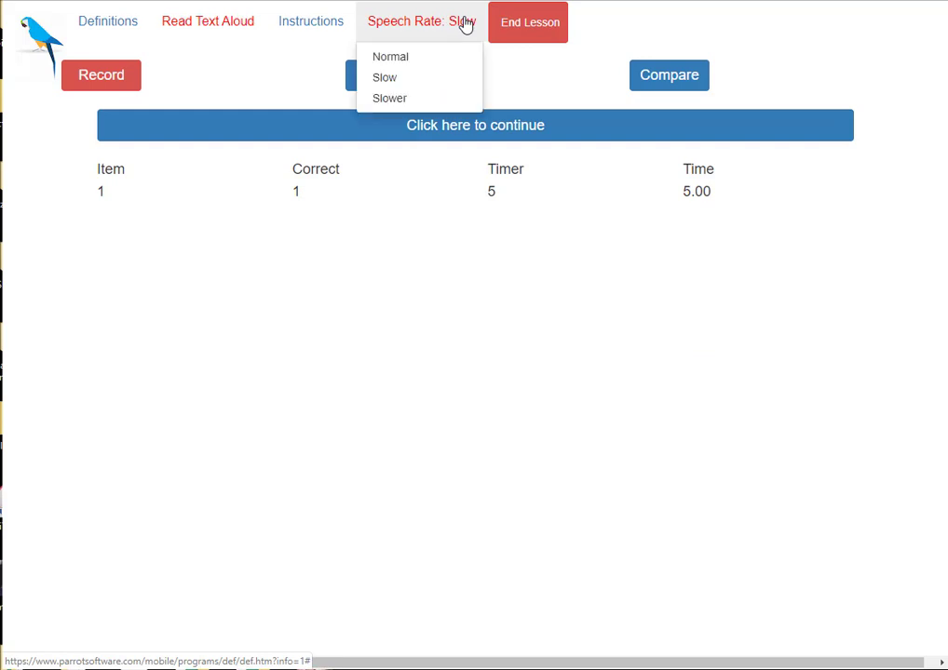
{"action": "left_click", "coordinate": [389, 98]}
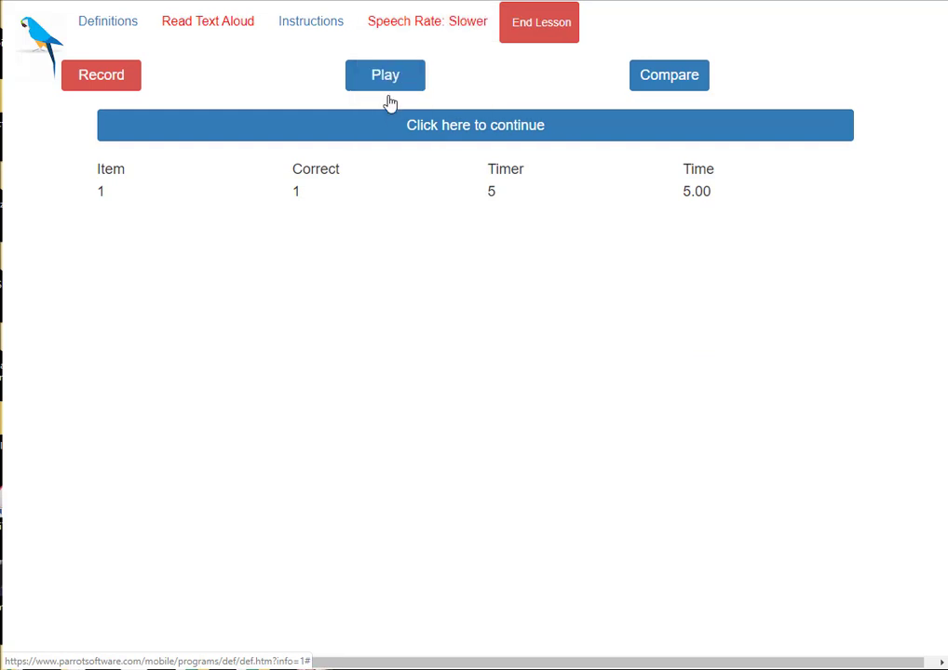
{"action": "left_click", "coordinate": [472, 127]}
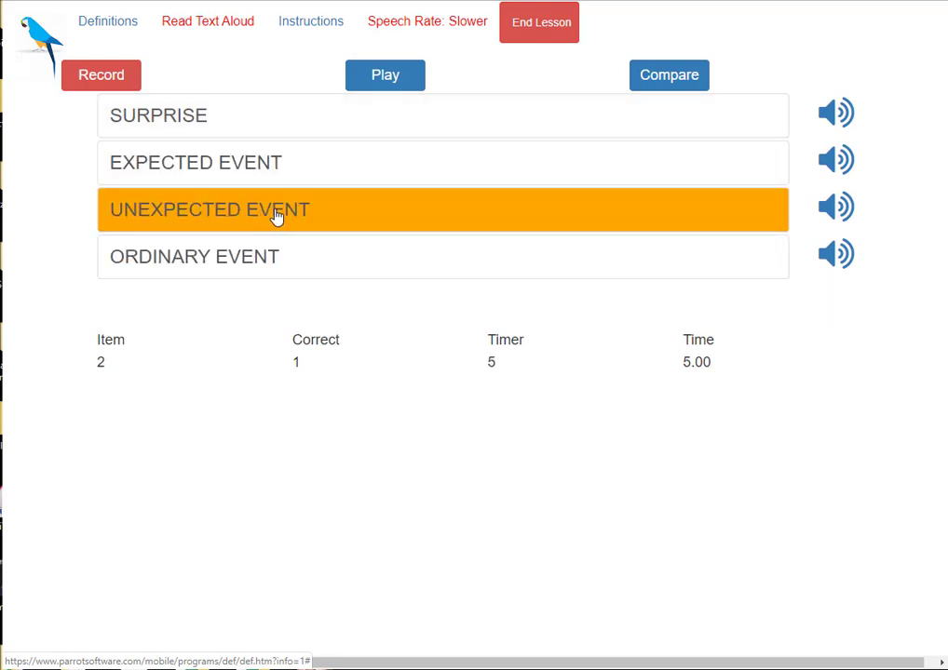
{"action": "left_click", "coordinate": [276, 214]}
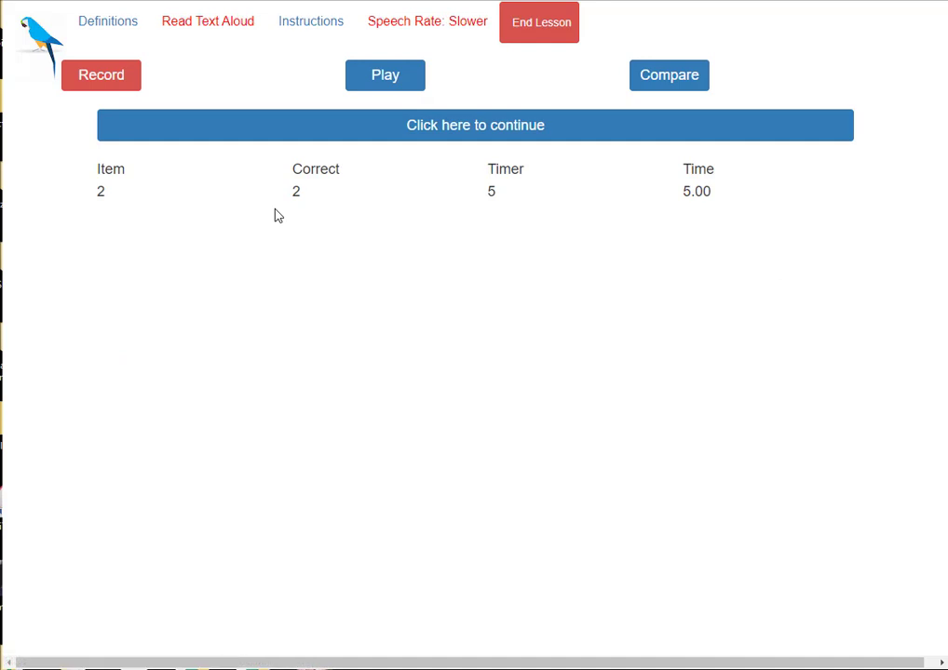
{"action": "left_click", "coordinate": [429, 24]}
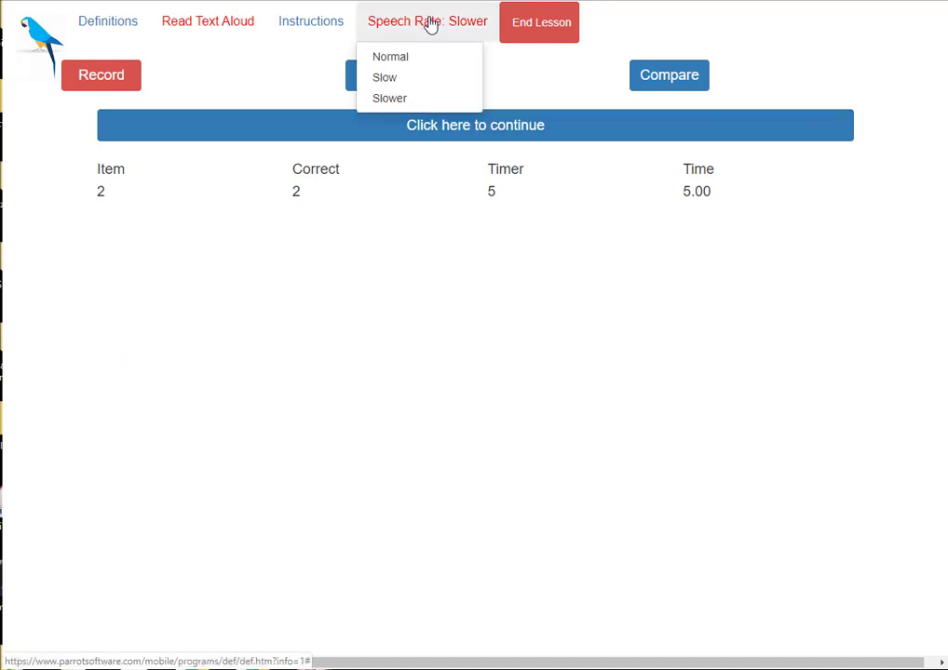
{"action": "left_click", "coordinate": [398, 58]}
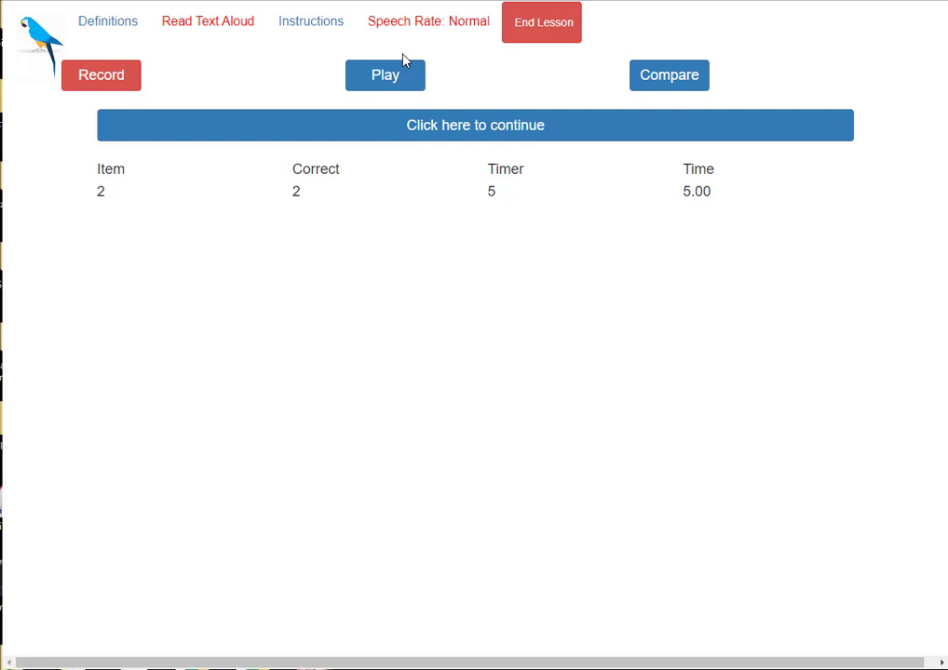
With read-aloud paused, answer RESORT with VACATION SPOT after trying SIDEWALK, then re-enable reading aloud.
{"action": "left_click", "coordinate": [202, 25]}
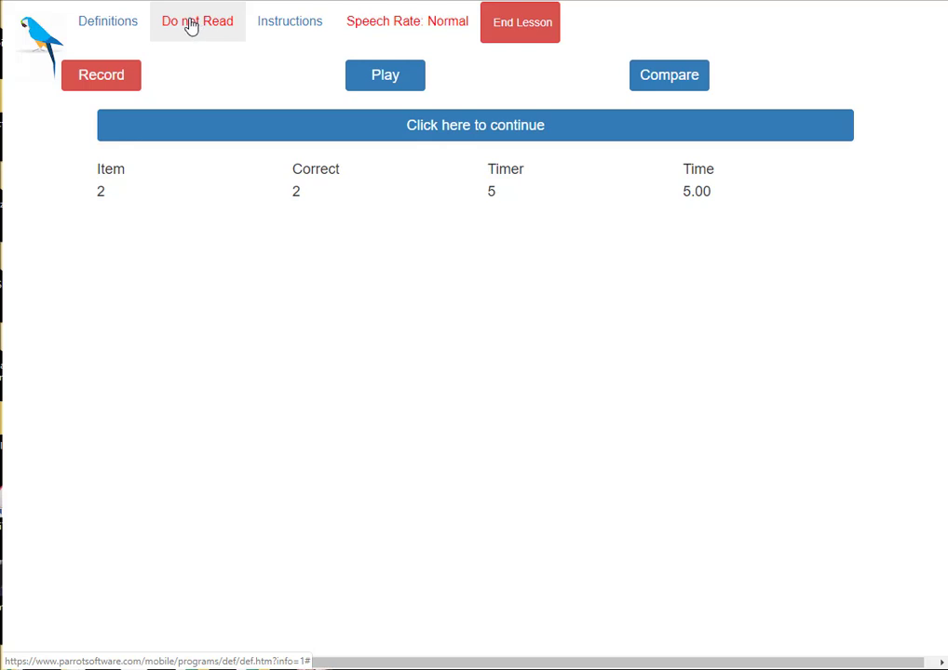
{"action": "left_click", "coordinate": [480, 128]}
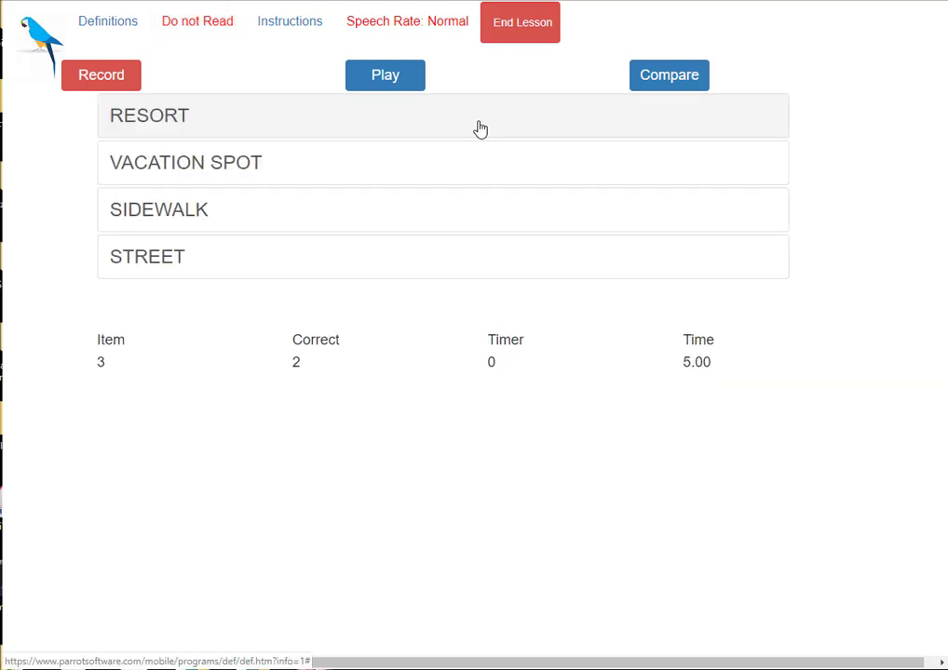
{"action": "left_click", "coordinate": [364, 218]}
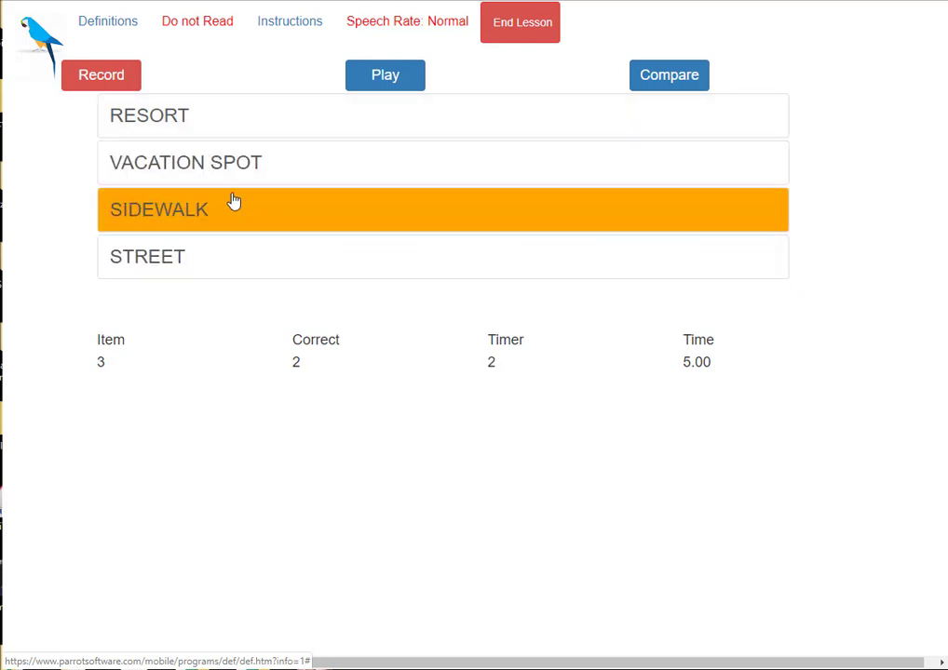
{"action": "left_click", "coordinate": [187, 164]}
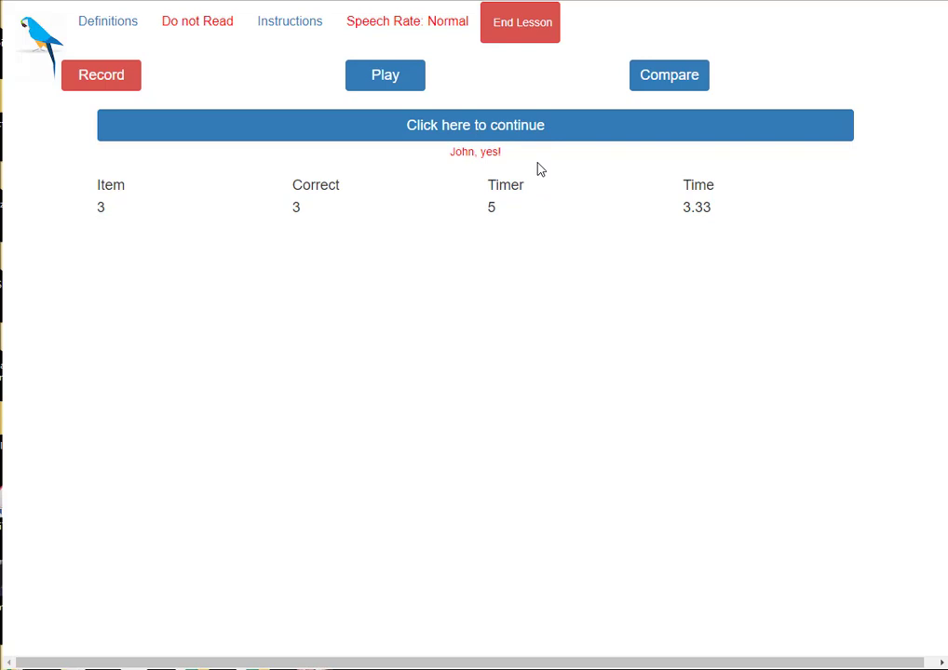
{"action": "left_click_drag", "start_coordinate": [437, 154], "coordinate": [603, 156]}
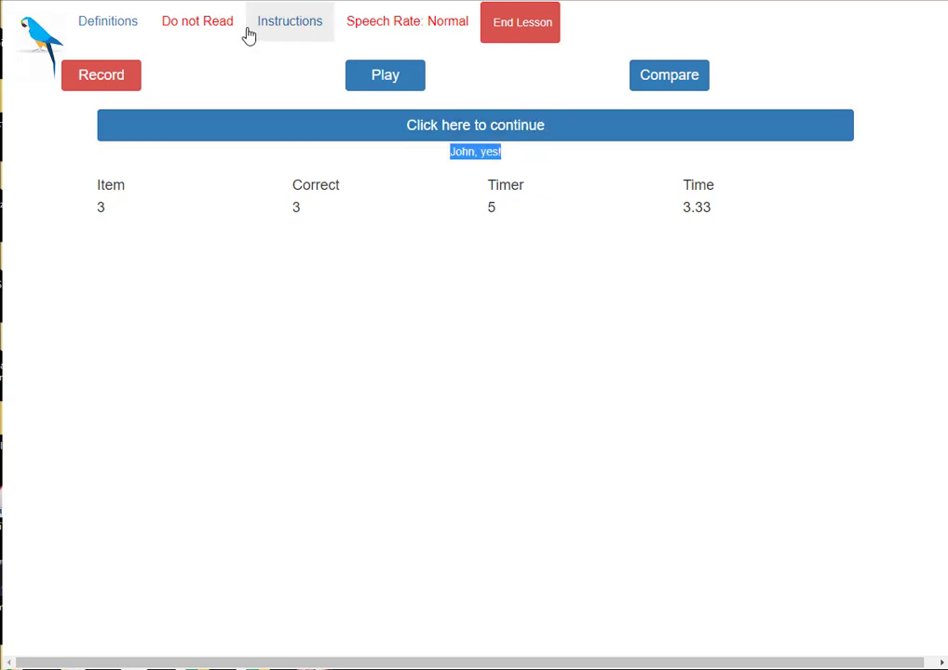
{"action": "left_click", "coordinate": [199, 23]}
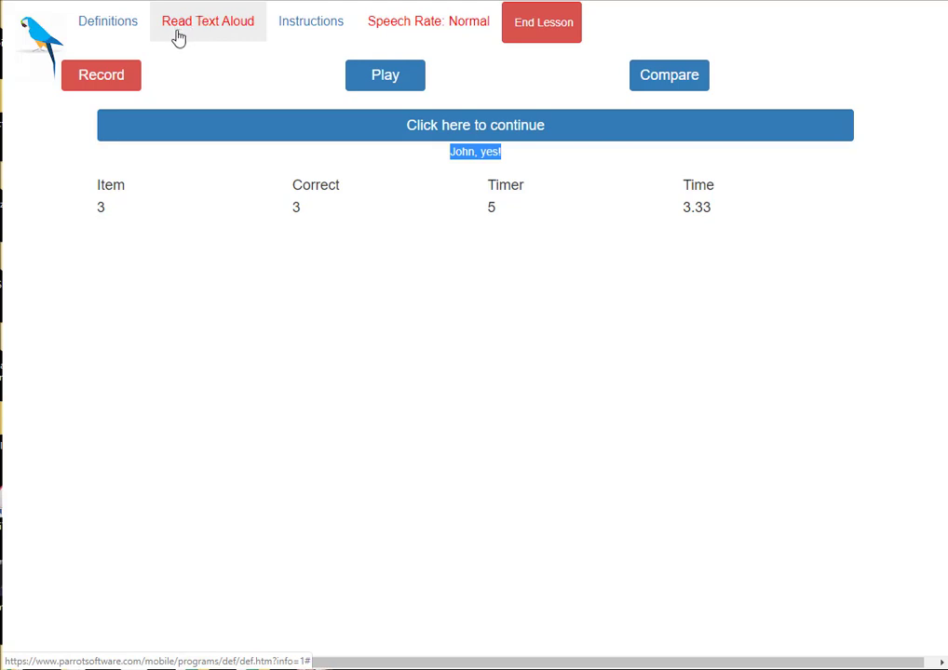
Open the Definitions lesson instructions and play the demonstration video through to the end.
{"action": "left_click", "coordinate": [312, 22]}
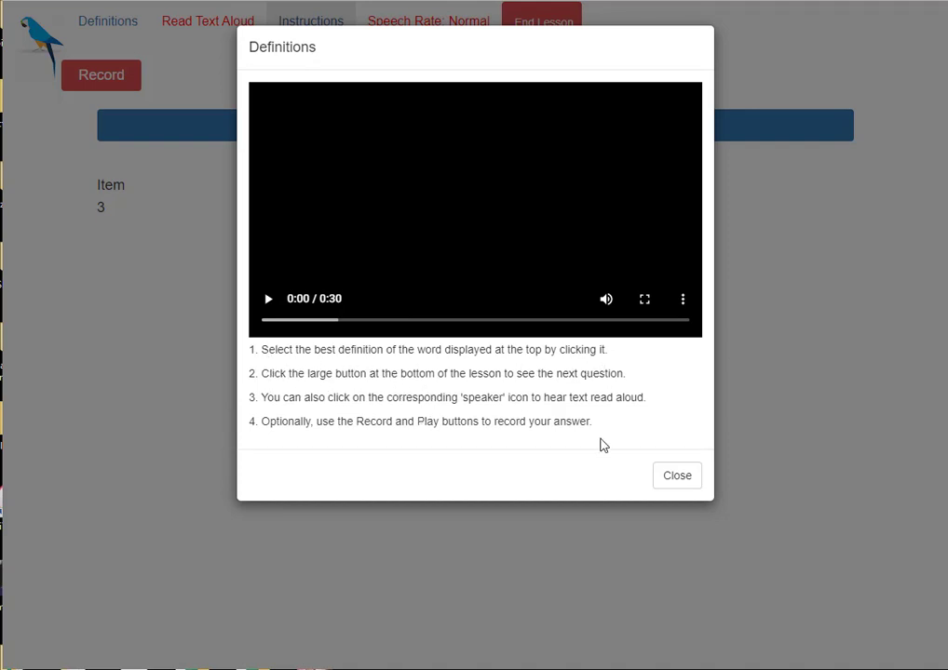
{"action": "left_click", "coordinate": [268, 300]}
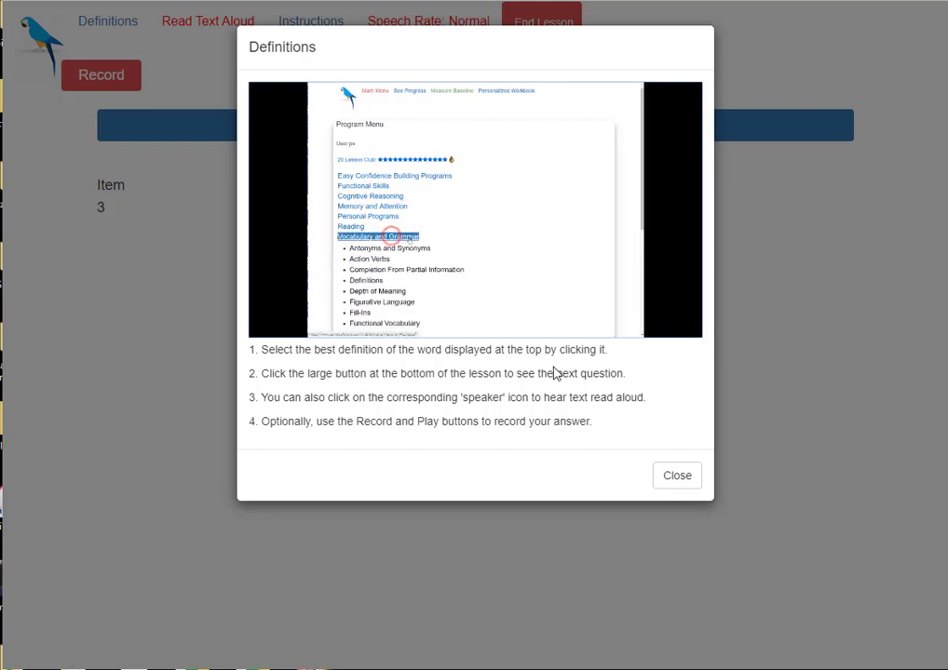
{"action": "mouse_move", "coordinate": [482, 332]}
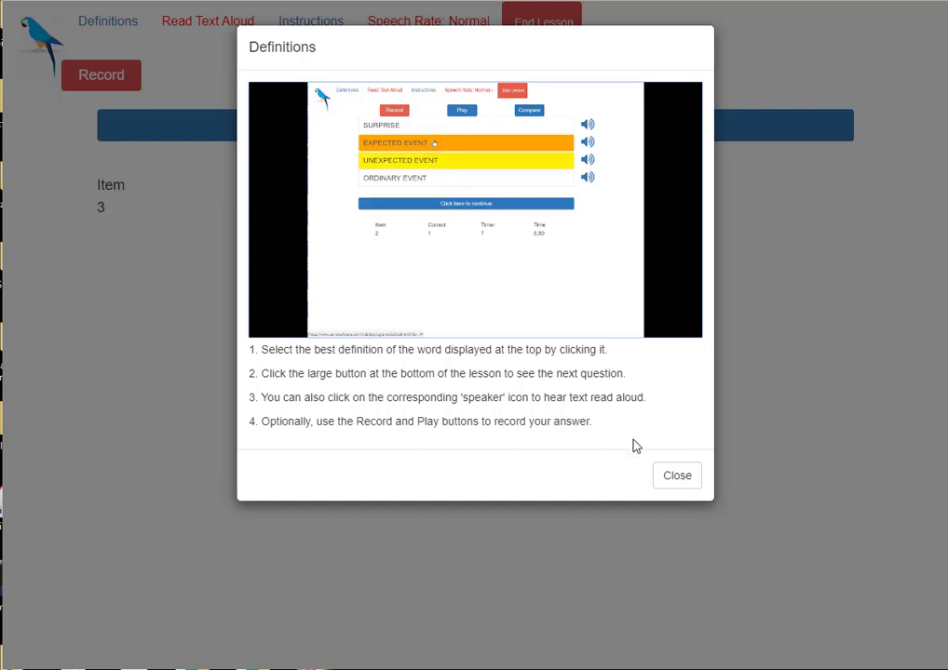
Close the instructions, end the Definitions lesson at 3 of 3 correct, and return to the Program Menu.
{"action": "left_click", "coordinate": [678, 479]}
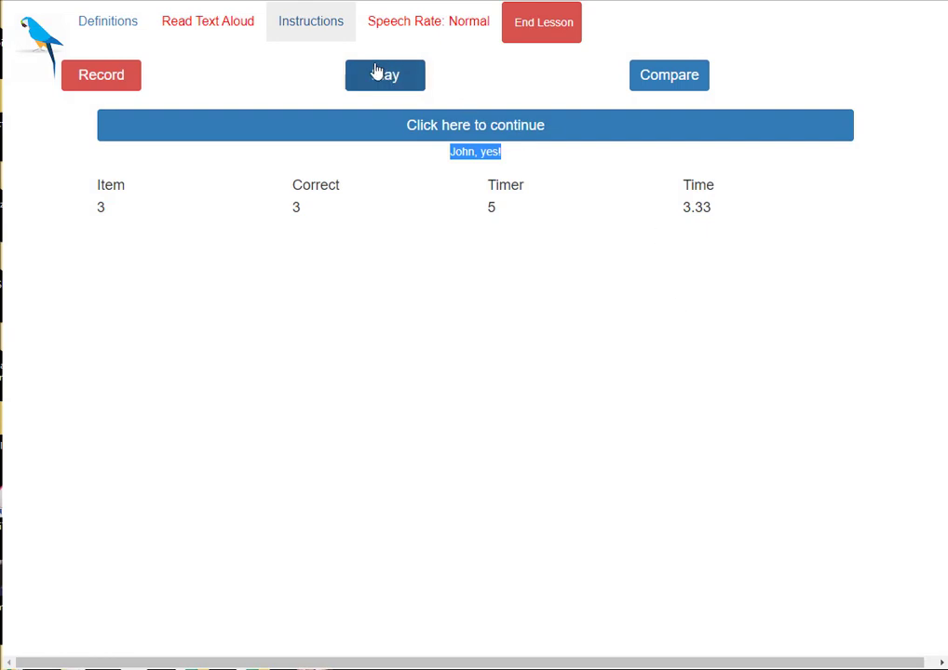
{"action": "left_click", "coordinate": [545, 23]}
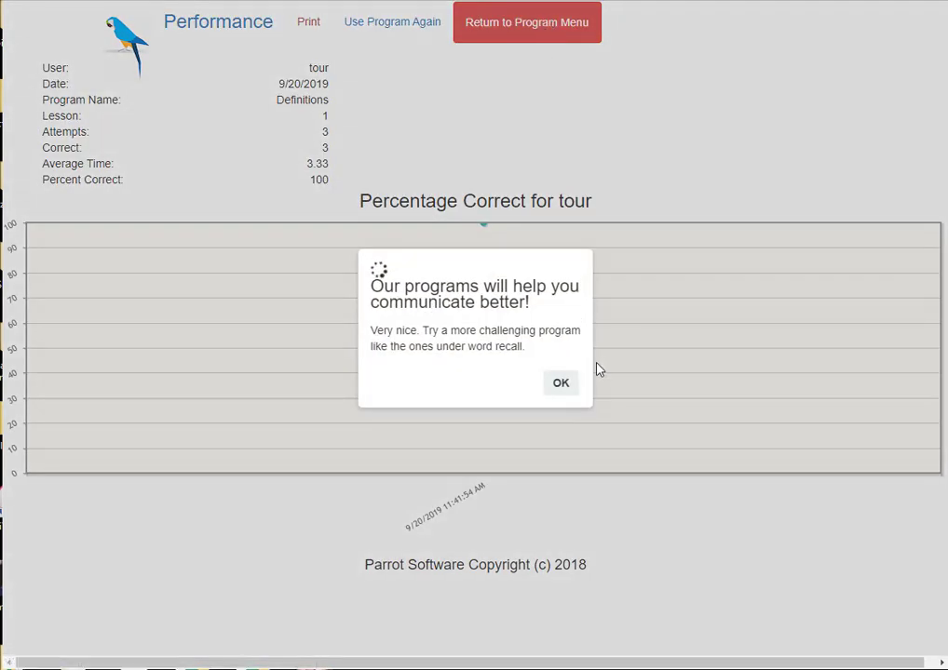
{"action": "left_click", "coordinate": [560, 391]}
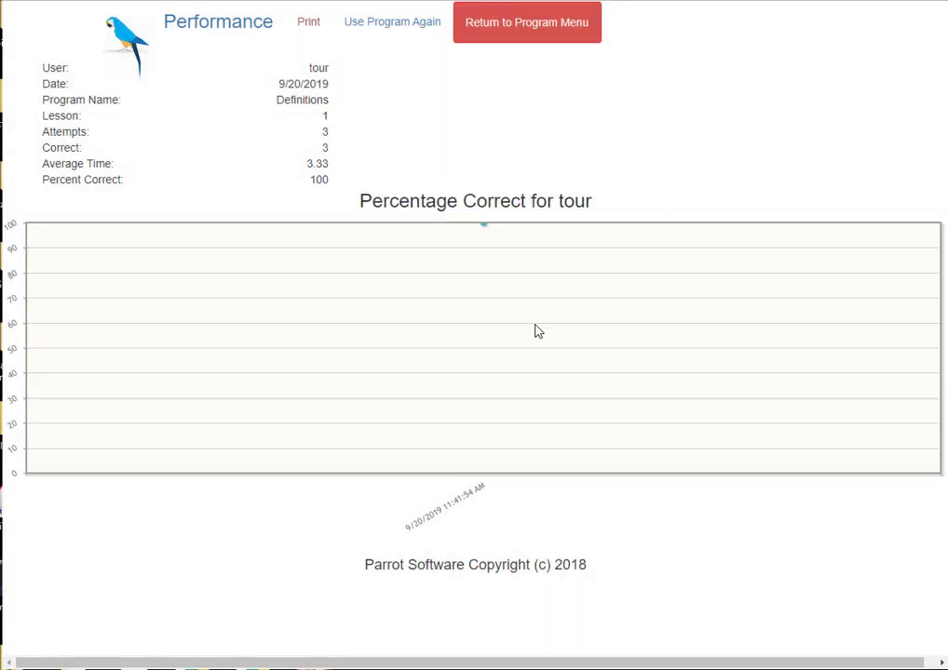
{"action": "left_click", "coordinate": [511, 24]}
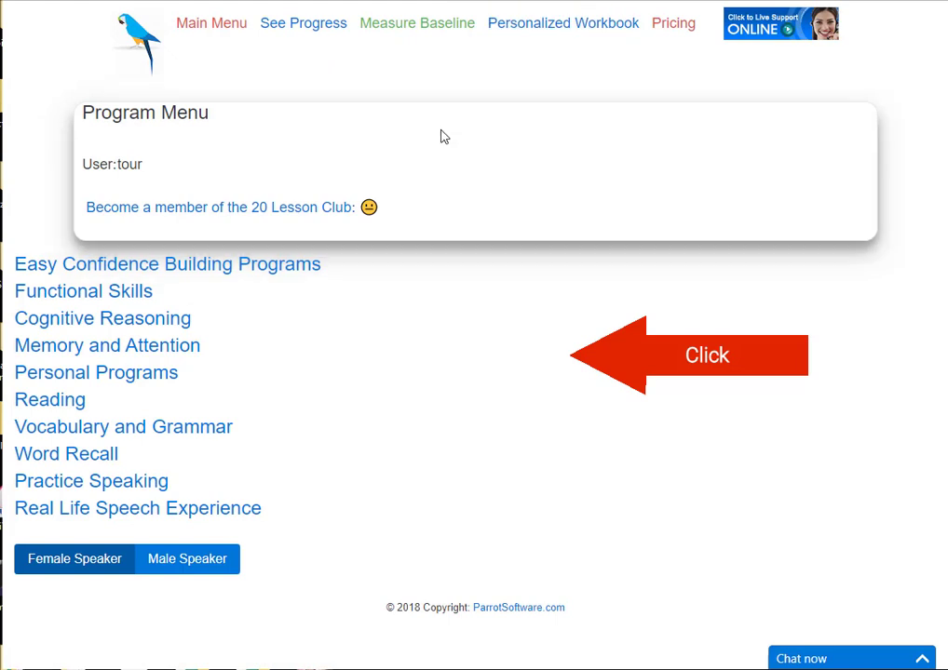
Build a Reading Comprehension workbook adding Figures of Speech and Inclusions/Exclusions (41 lessons found), then view it.
{"action": "left_click", "coordinate": [546, 22]}
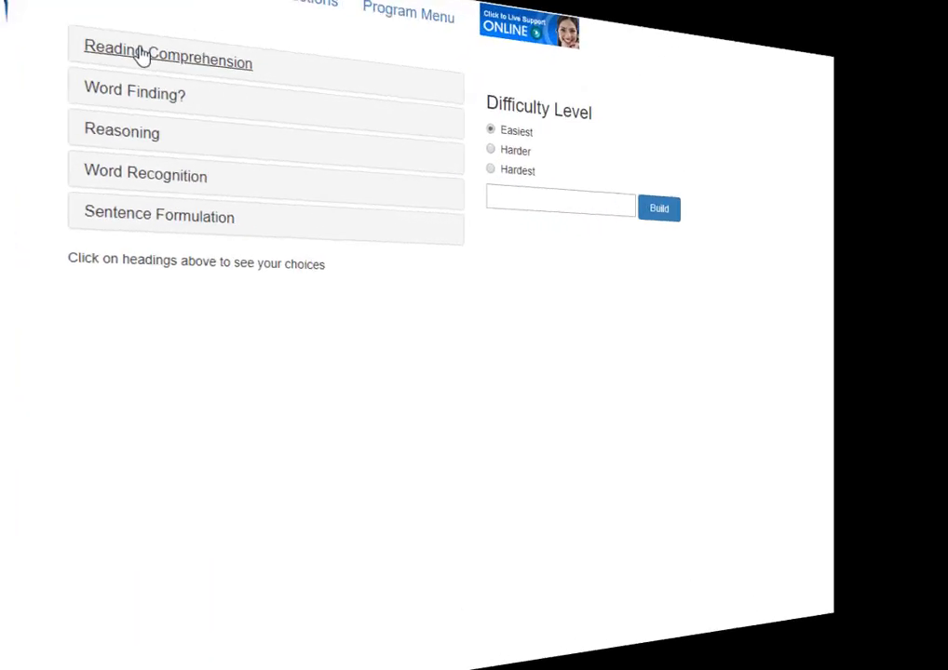
{"action": "left_click", "coordinate": [142, 56]}
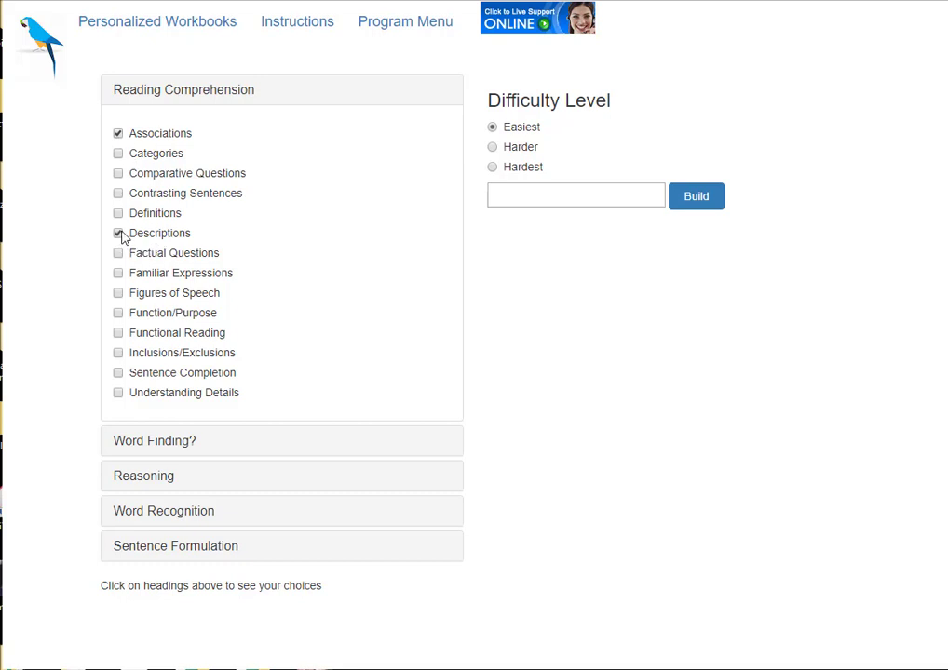
{"action": "left_click", "coordinate": [119, 293]}
{"action": "left_click", "coordinate": [118, 354]}
{"action": "left_click", "coordinate": [697, 197]}
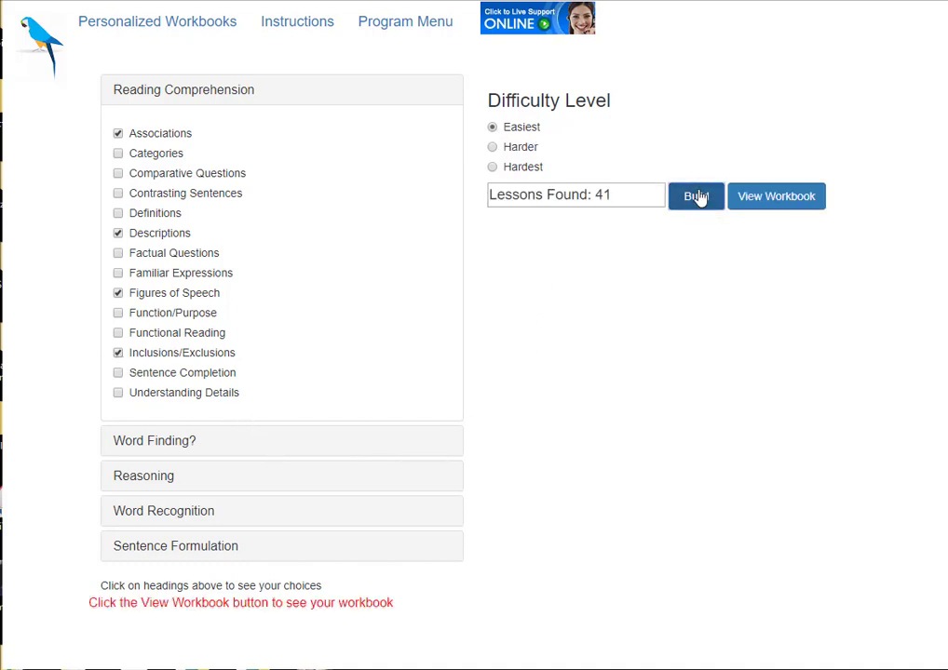
{"action": "left_click_drag", "start_coordinate": [617, 194], "coordinate": [450, 187]}
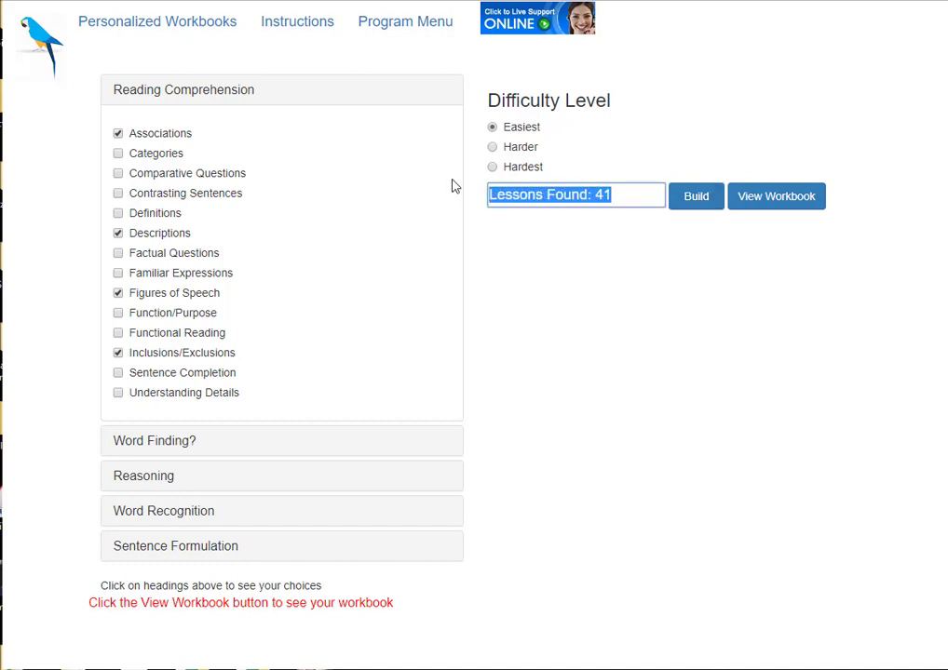
{"action": "left_click", "coordinate": [771, 197]}
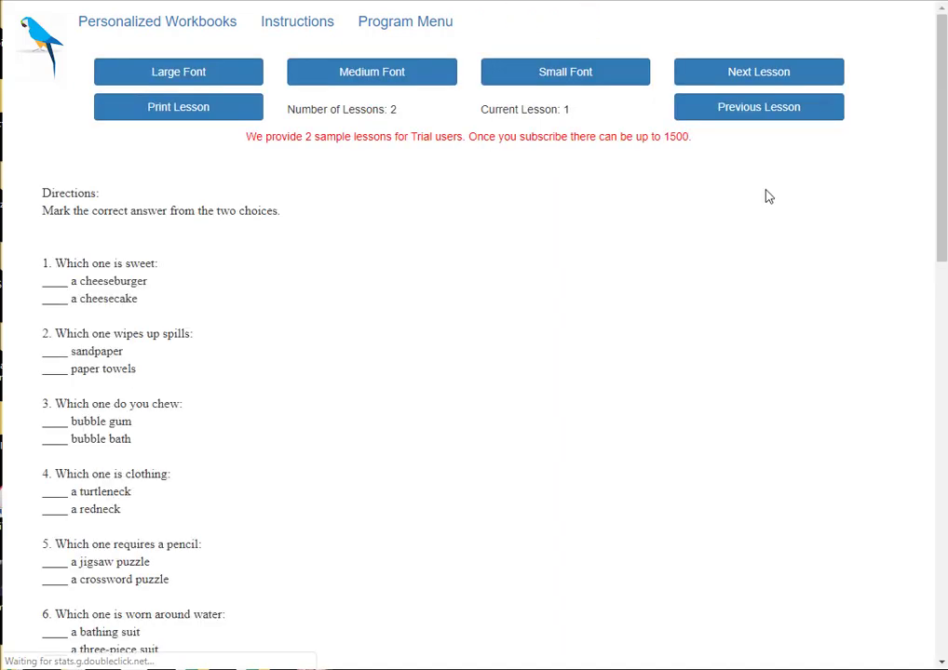
Scroll through the first workbook lesson, then browse next, previous and next again to lesson 2.
{"action": "scroll", "coordinate": [350, 381], "scroll_direction": "down", "scroll_amount": 1}
{"action": "scroll", "coordinate": [352, 377], "scroll_direction": "down", "scroll_amount": 10}
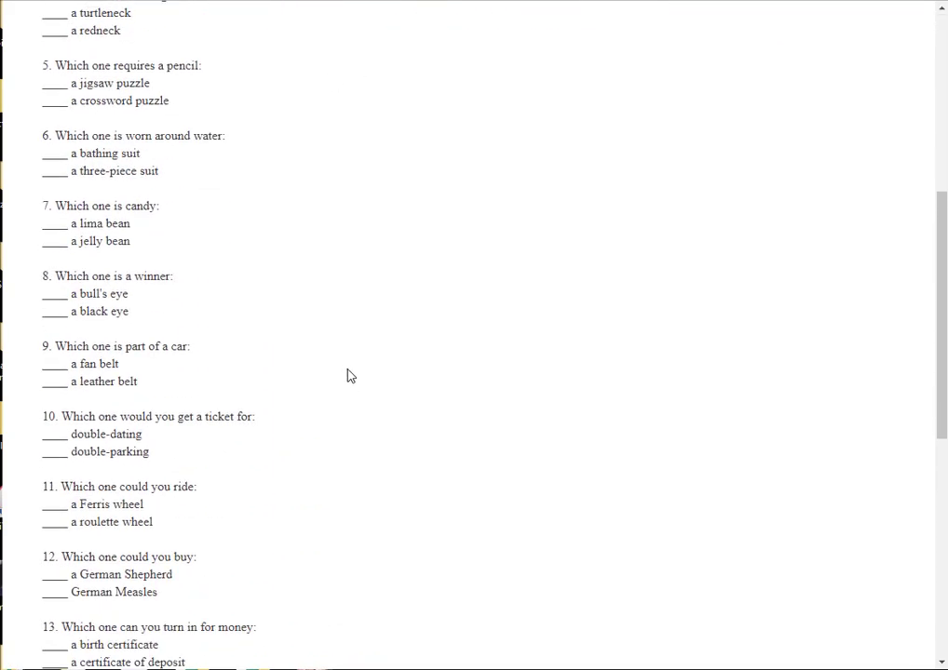
{"action": "scroll", "coordinate": [372, 326], "scroll_direction": "up", "scroll_amount": 7}
{"action": "scroll", "coordinate": [370, 256], "scroll_direction": "up", "scroll_amount": 4}
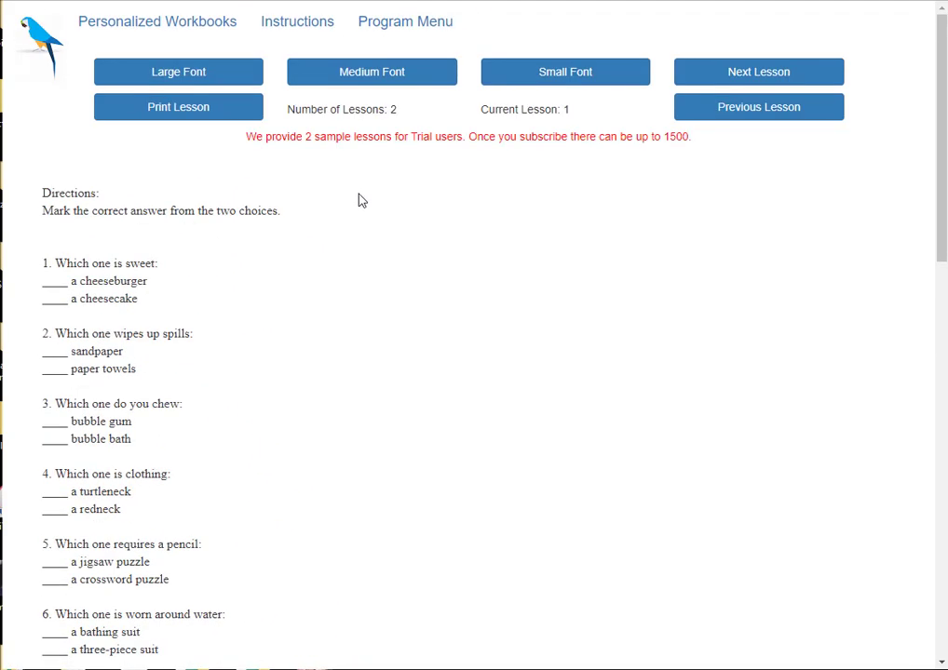
{"action": "left_click", "coordinate": [747, 78]}
{"action": "left_click", "coordinate": [761, 77]}
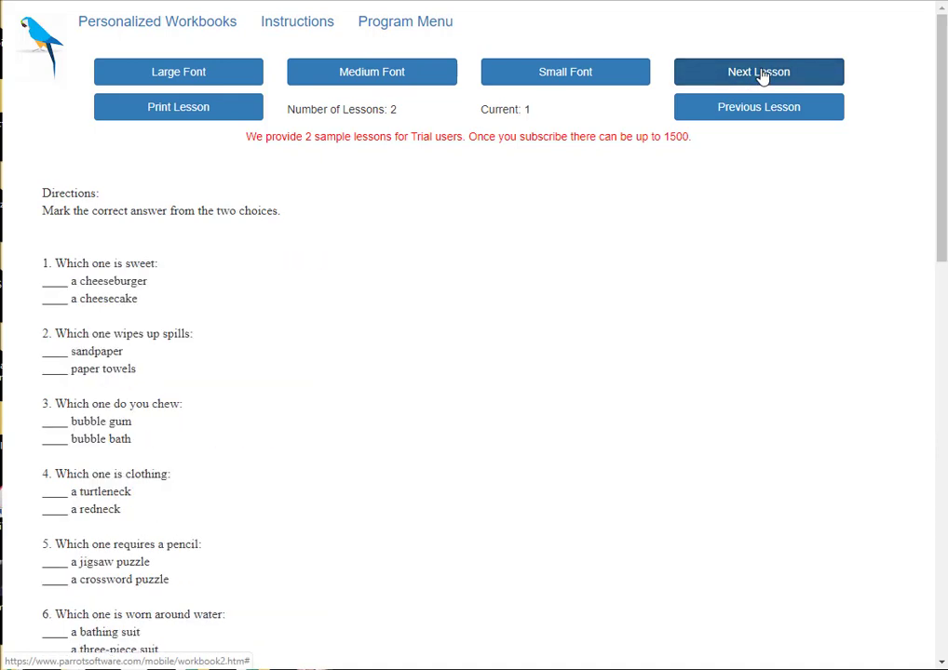
{"action": "left_click", "coordinate": [732, 110]}
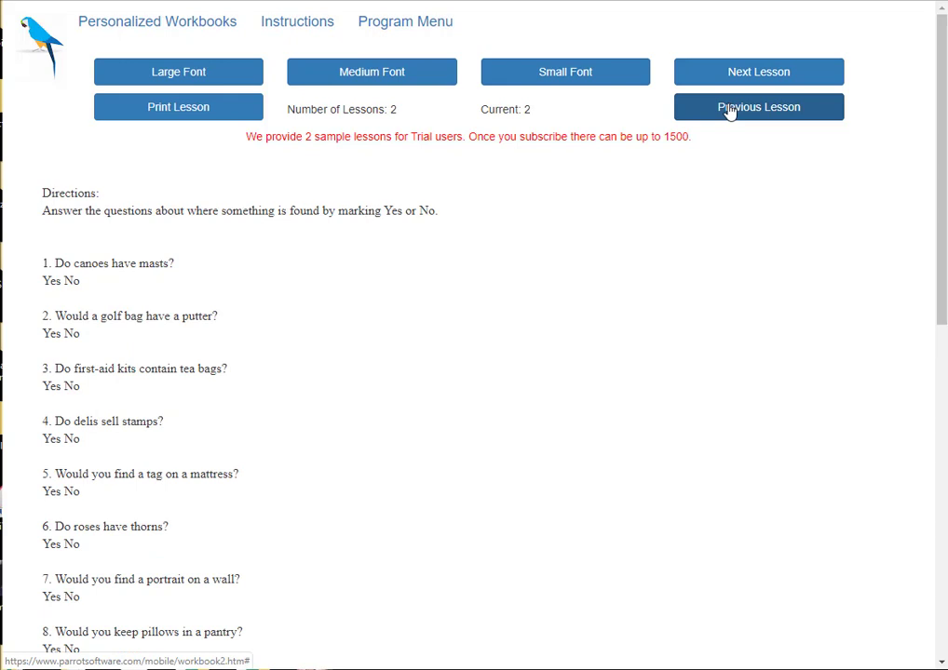
Switch lesson 2's text from small through medium to large font.
{"action": "left_click", "coordinate": [563, 73]}
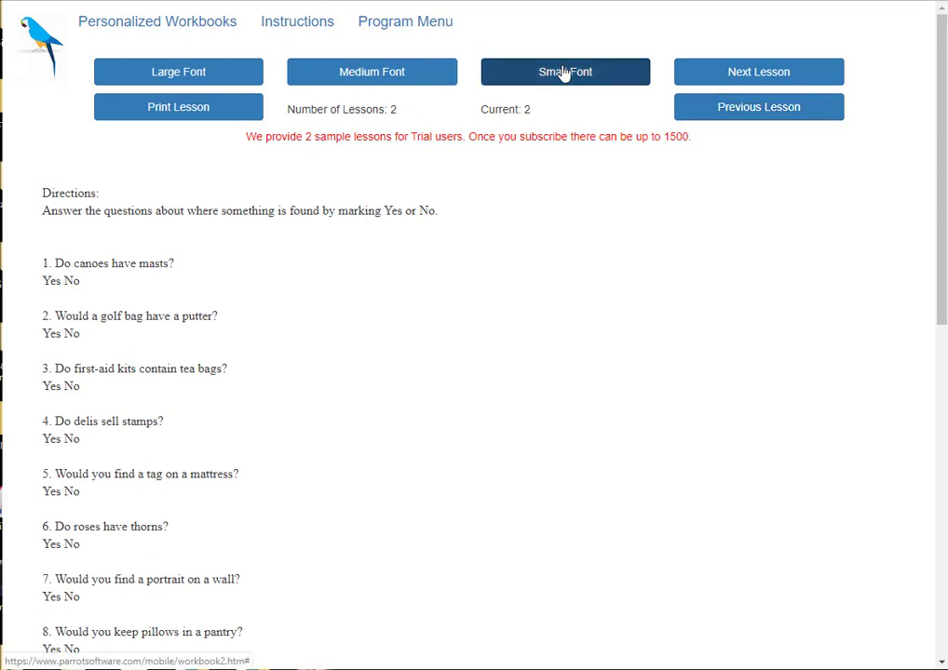
{"action": "left_click", "coordinate": [374, 73]}
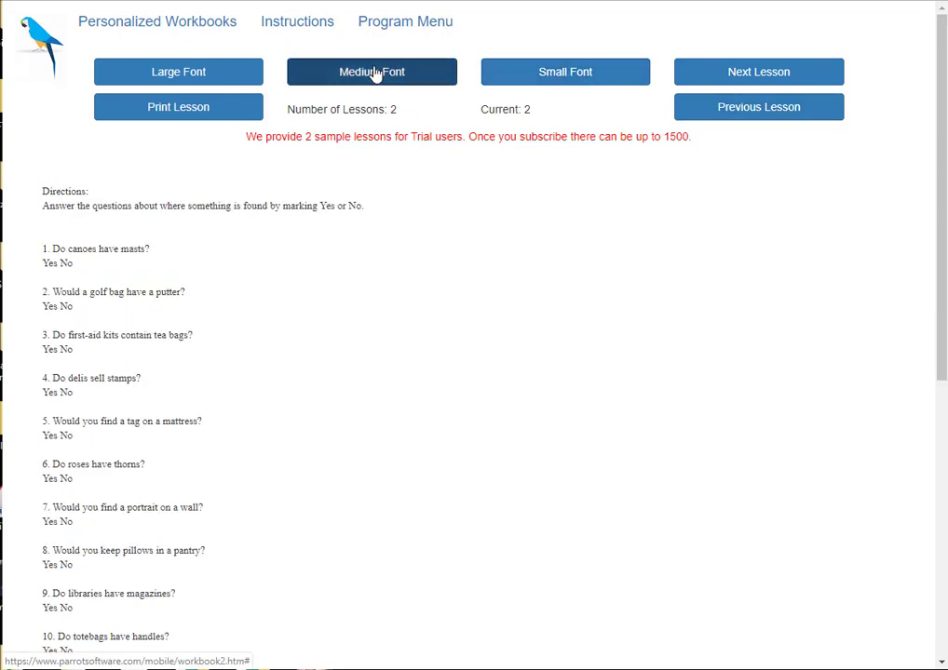
{"action": "left_click", "coordinate": [177, 74]}
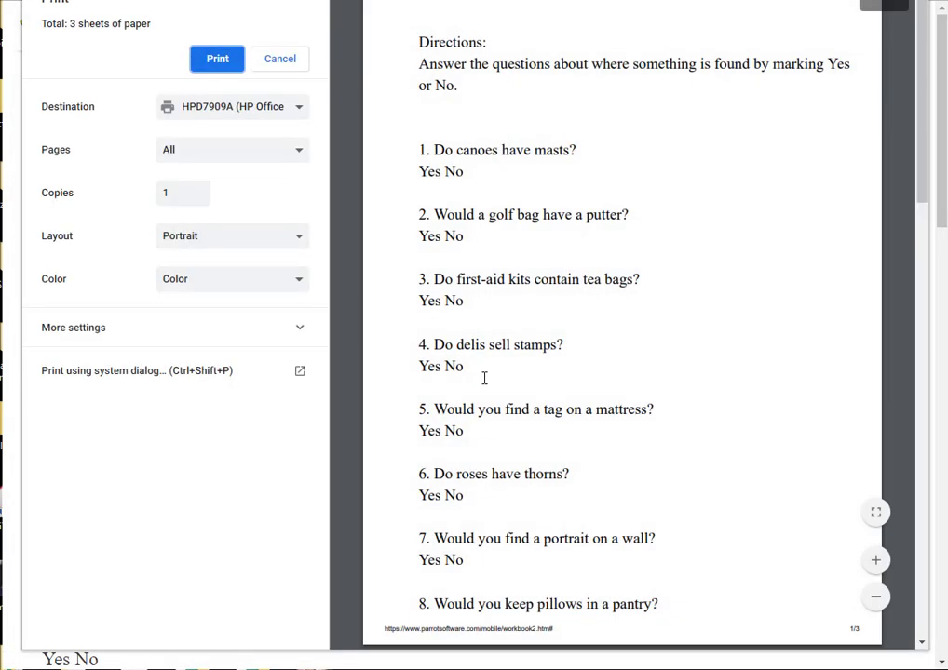
{"action": "left_click", "coordinate": [216, 58]}
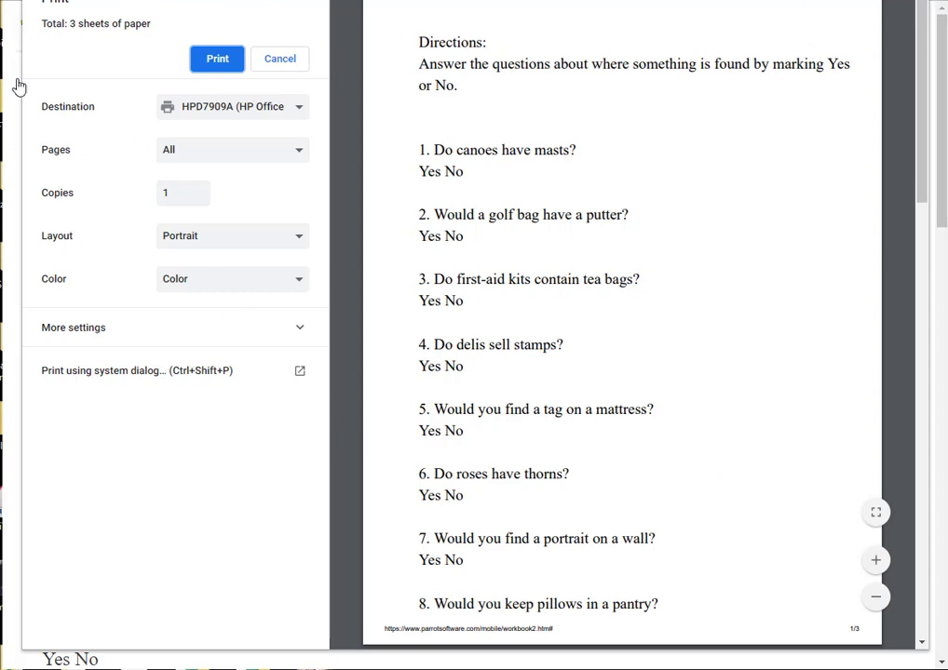
{"action": "left_click", "coordinate": [280, 61]}
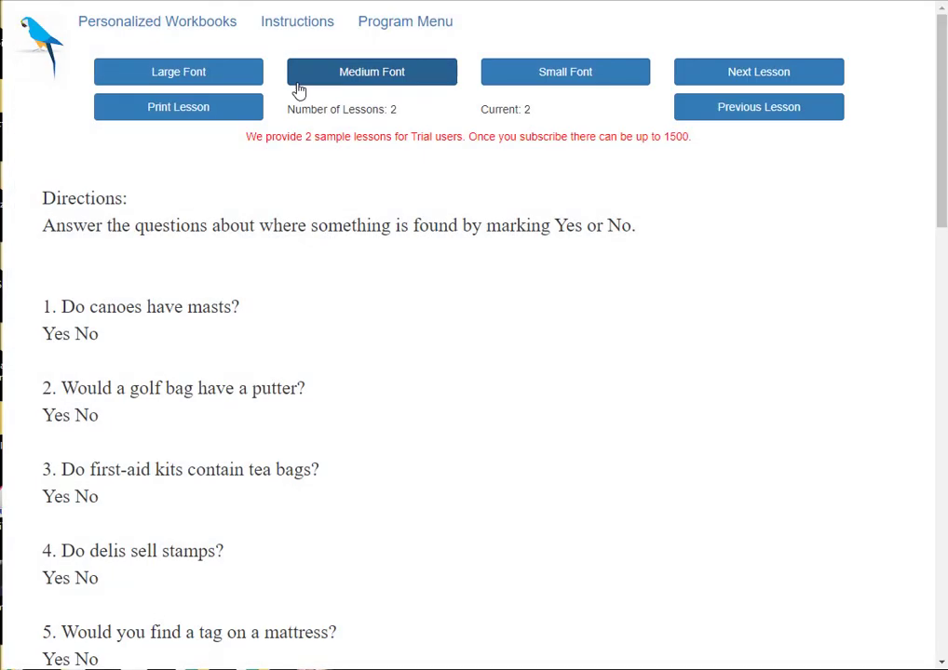
From the beginners' Program Menu, view the cumulative progress table, then return to the personal program menu.
{"action": "left_click", "coordinate": [401, 21]}
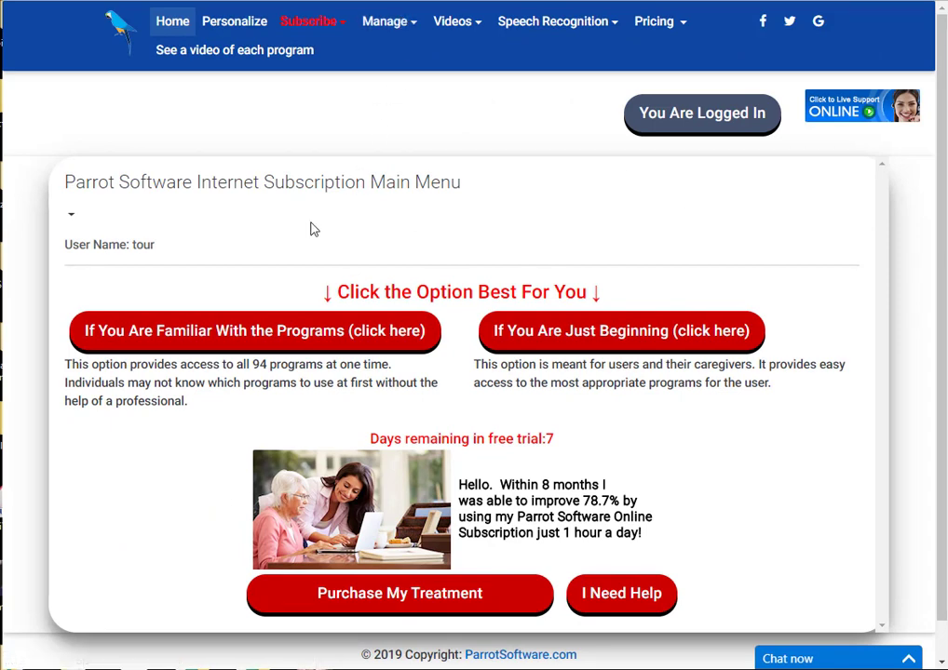
{"action": "left_click", "coordinate": [565, 332]}
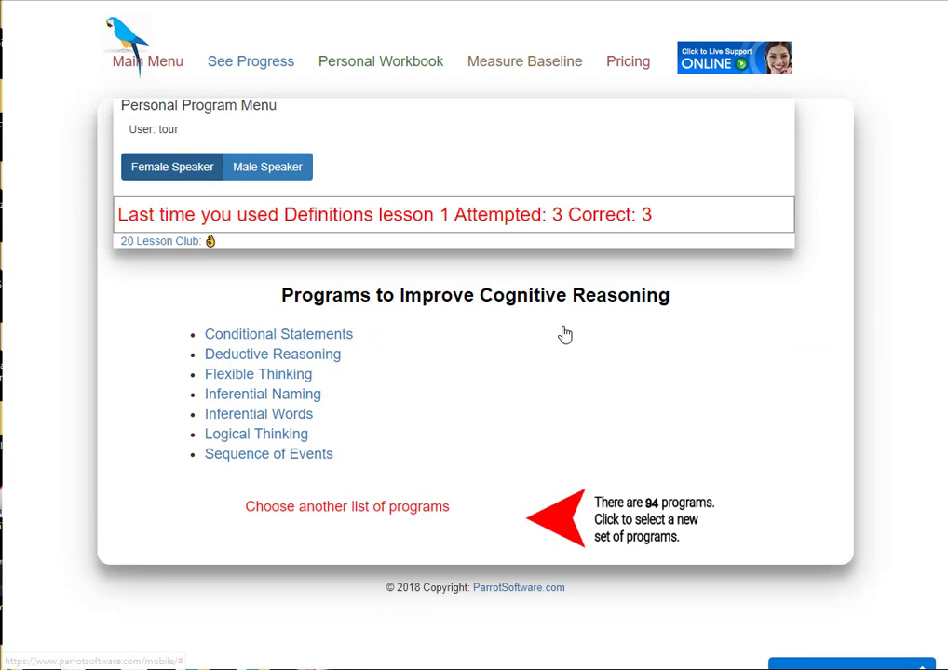
{"action": "left_click", "coordinate": [247, 63]}
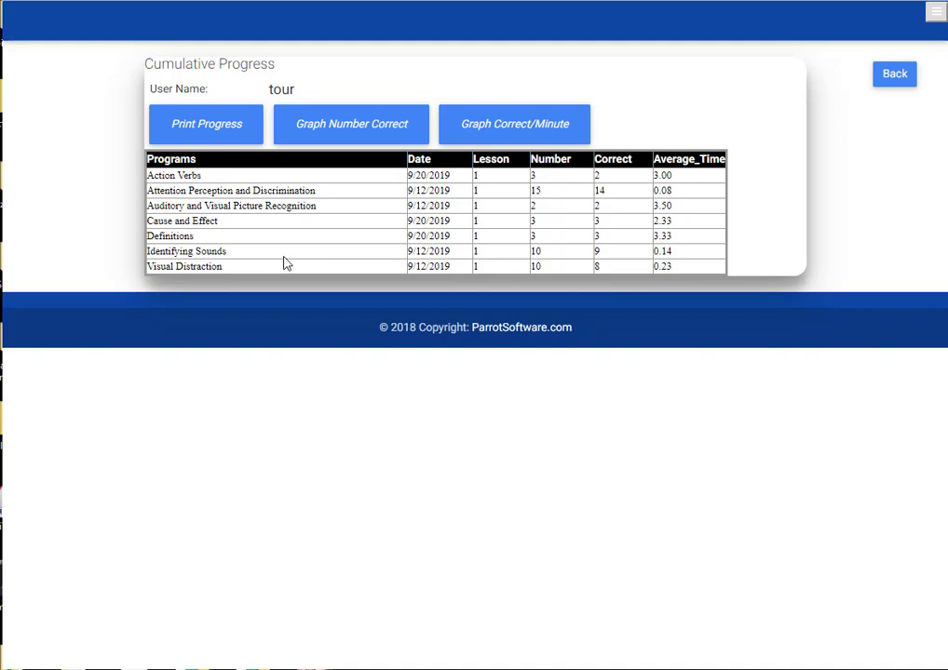
{"action": "left_click", "coordinate": [895, 75]}
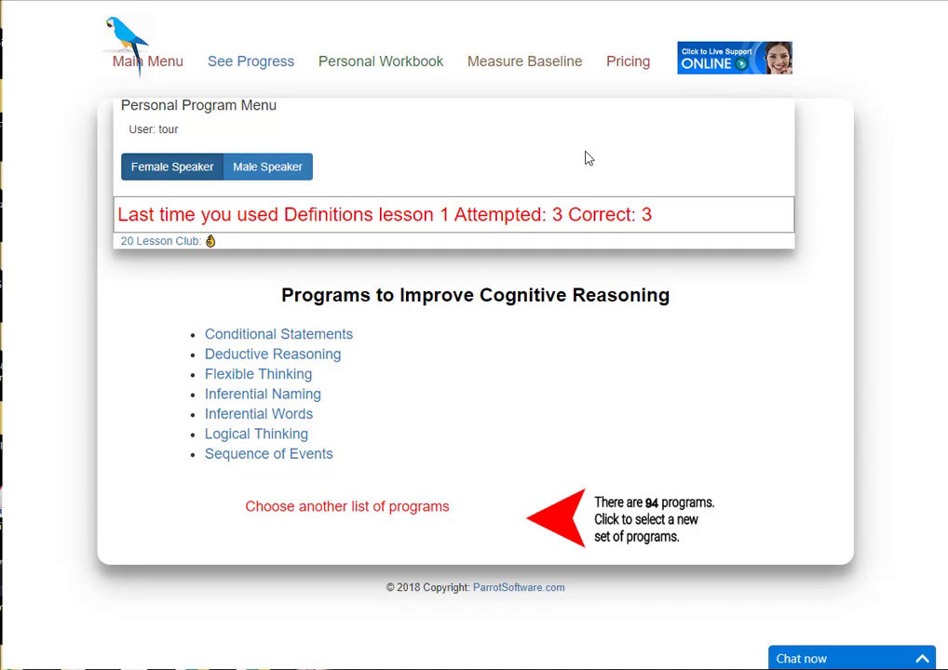
On Baseline Testing, enter an e-mail address for recommendations and start the Executive Function Test at item 1.
{"action": "left_click", "coordinate": [530, 61]}
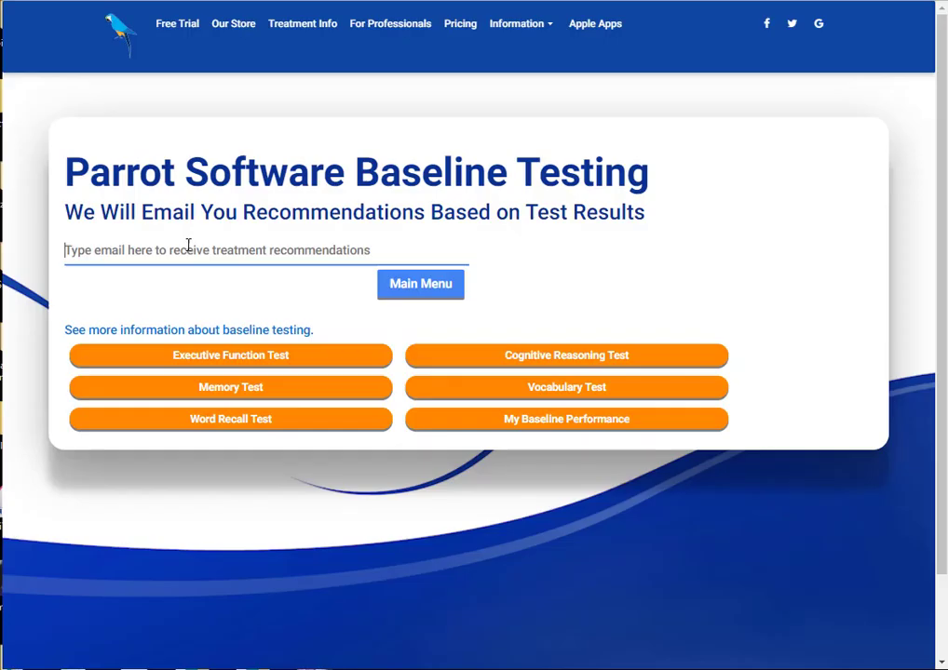
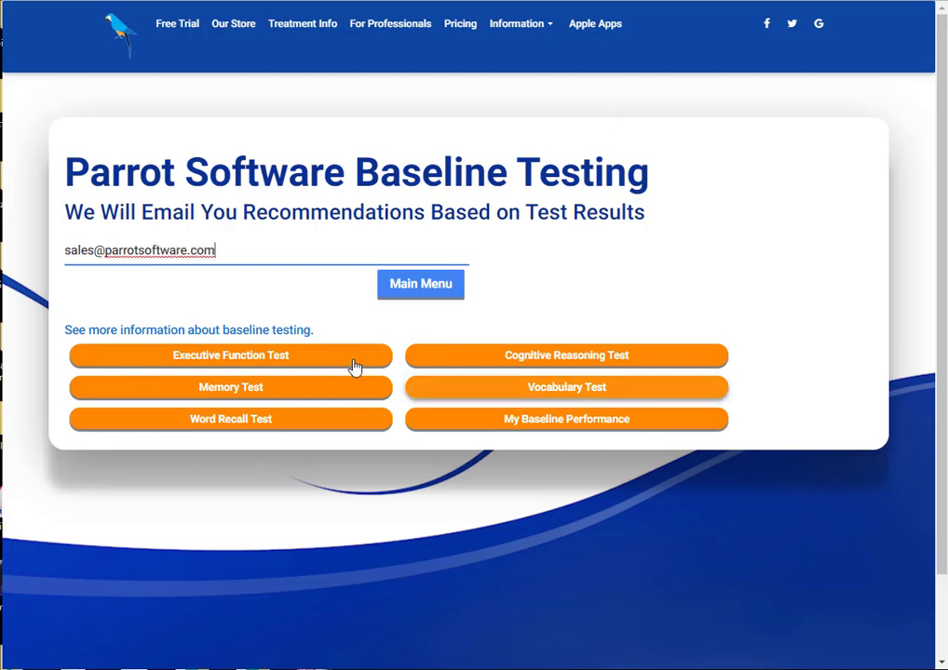
{"action": "left_click", "coordinate": [262, 355]}
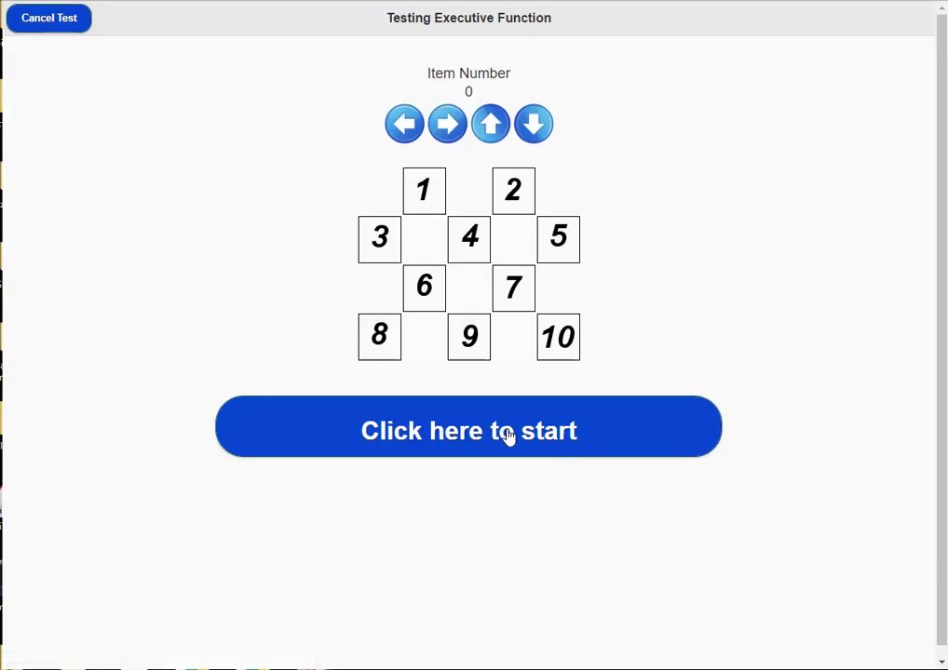
{"action": "left_click", "coordinate": [493, 430]}
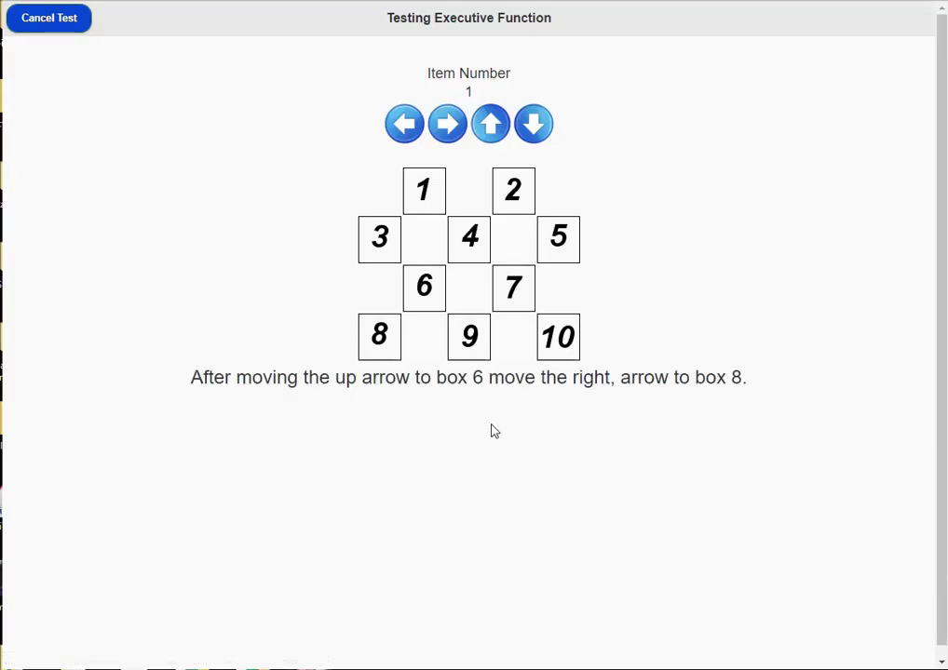